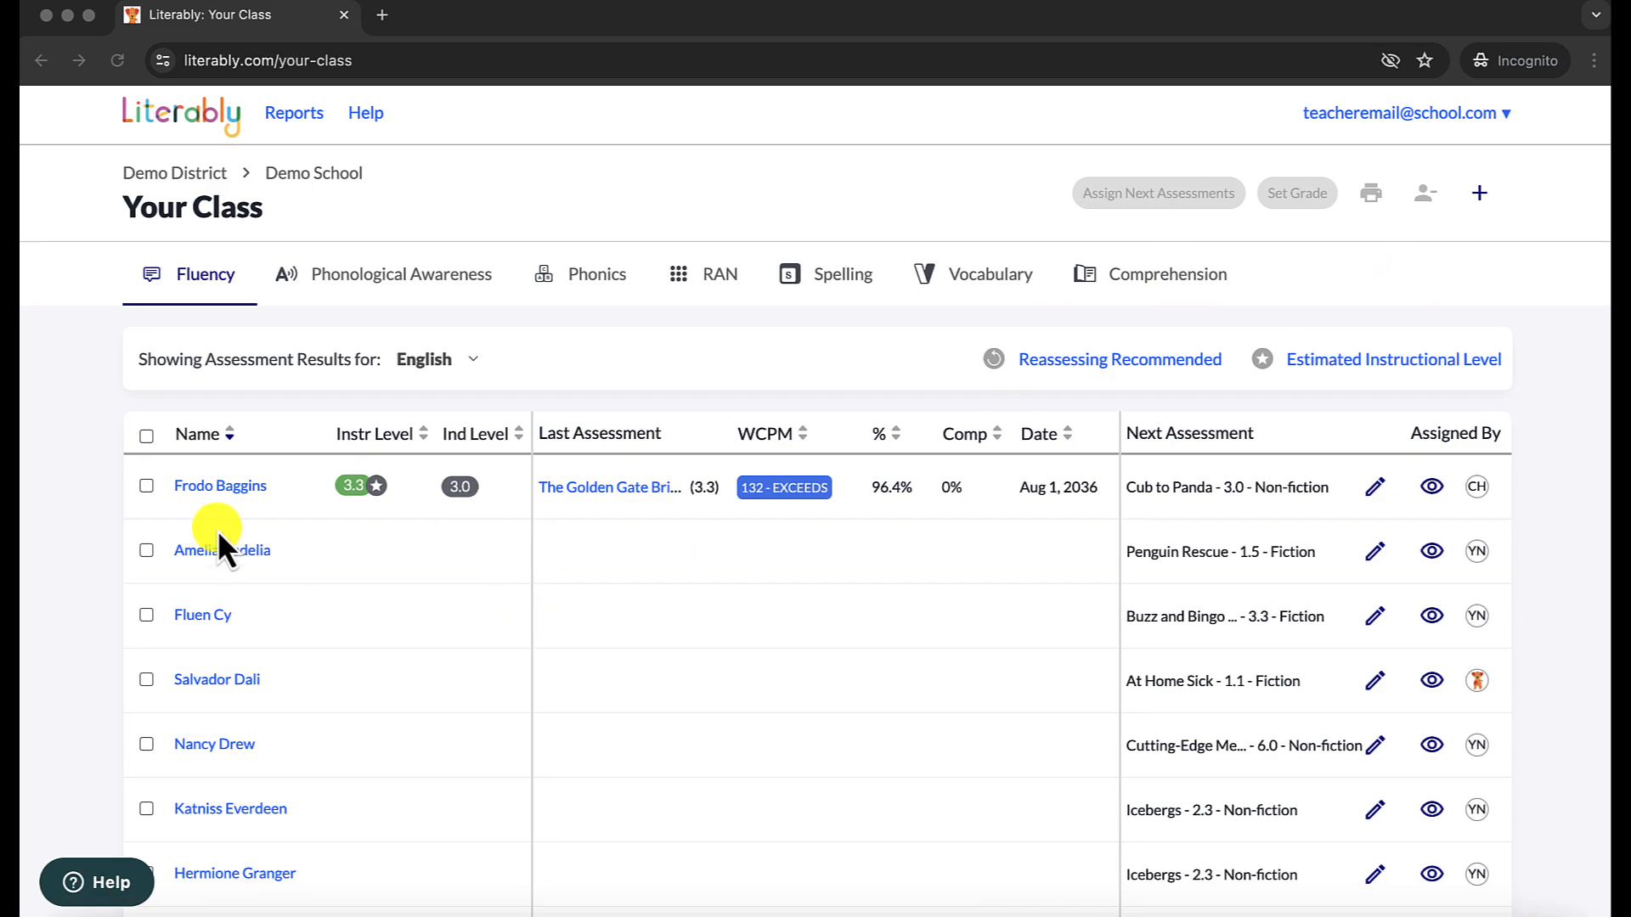
Look through the student list on the class's Fluency dashboard.
scroll(217, 530, "down", 10)
scroll(217, 530, "up", 10)
scroll(340, 554, "down", 1)
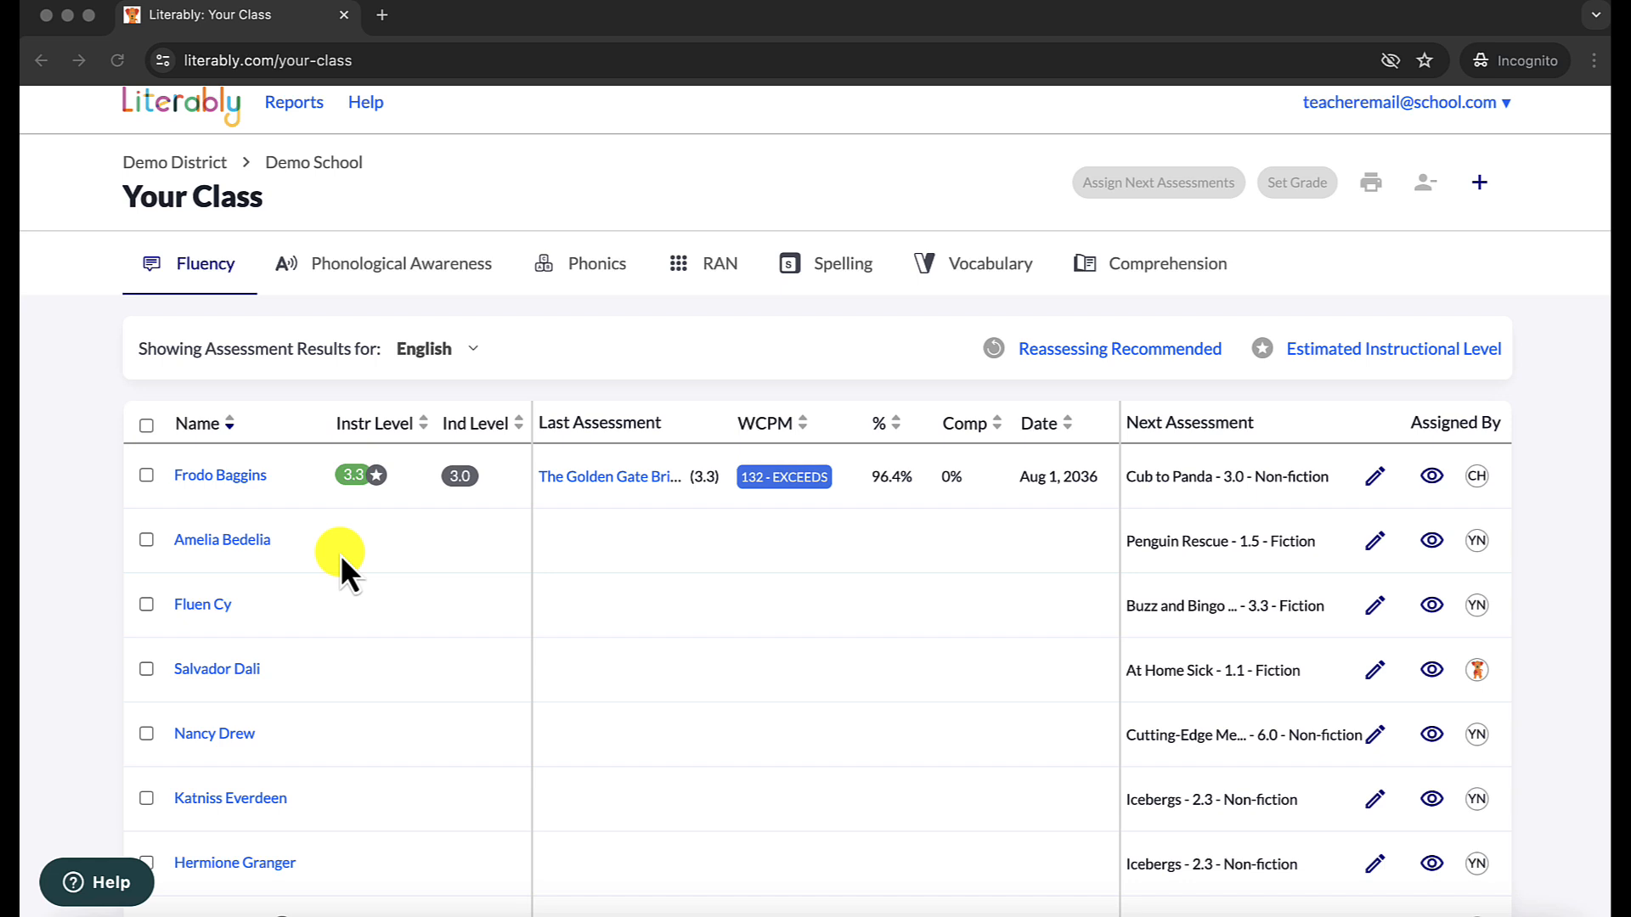
scroll(340, 553, "up", 1)
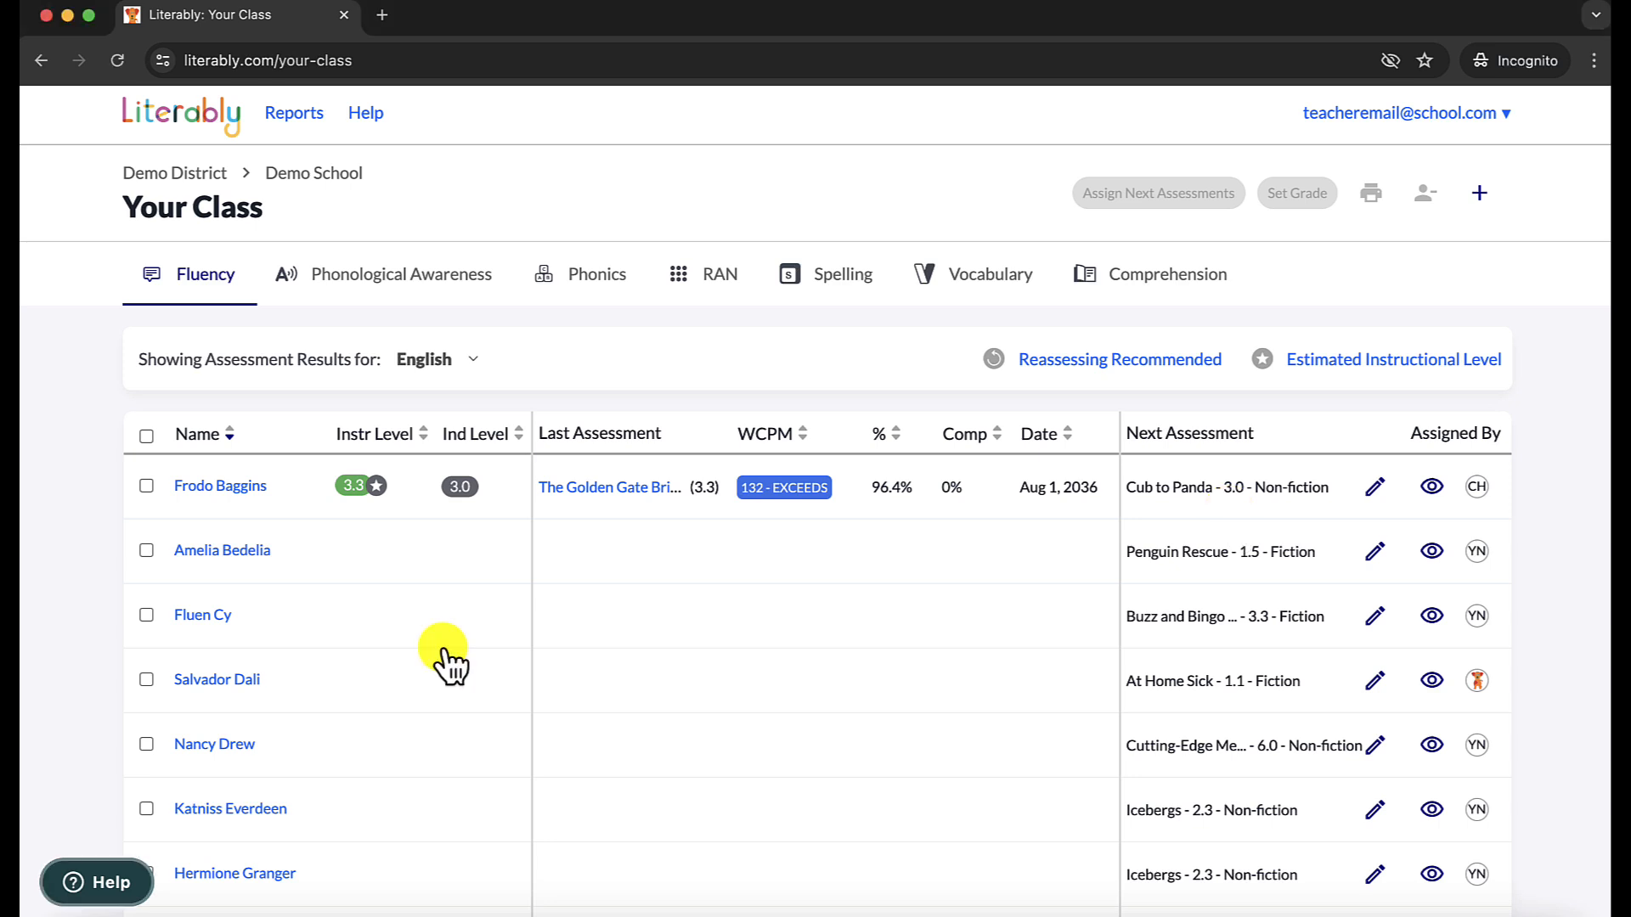
View the help widget's form for submitting a question to the Support Team, and minimize the widget.
left_click(110, 887)
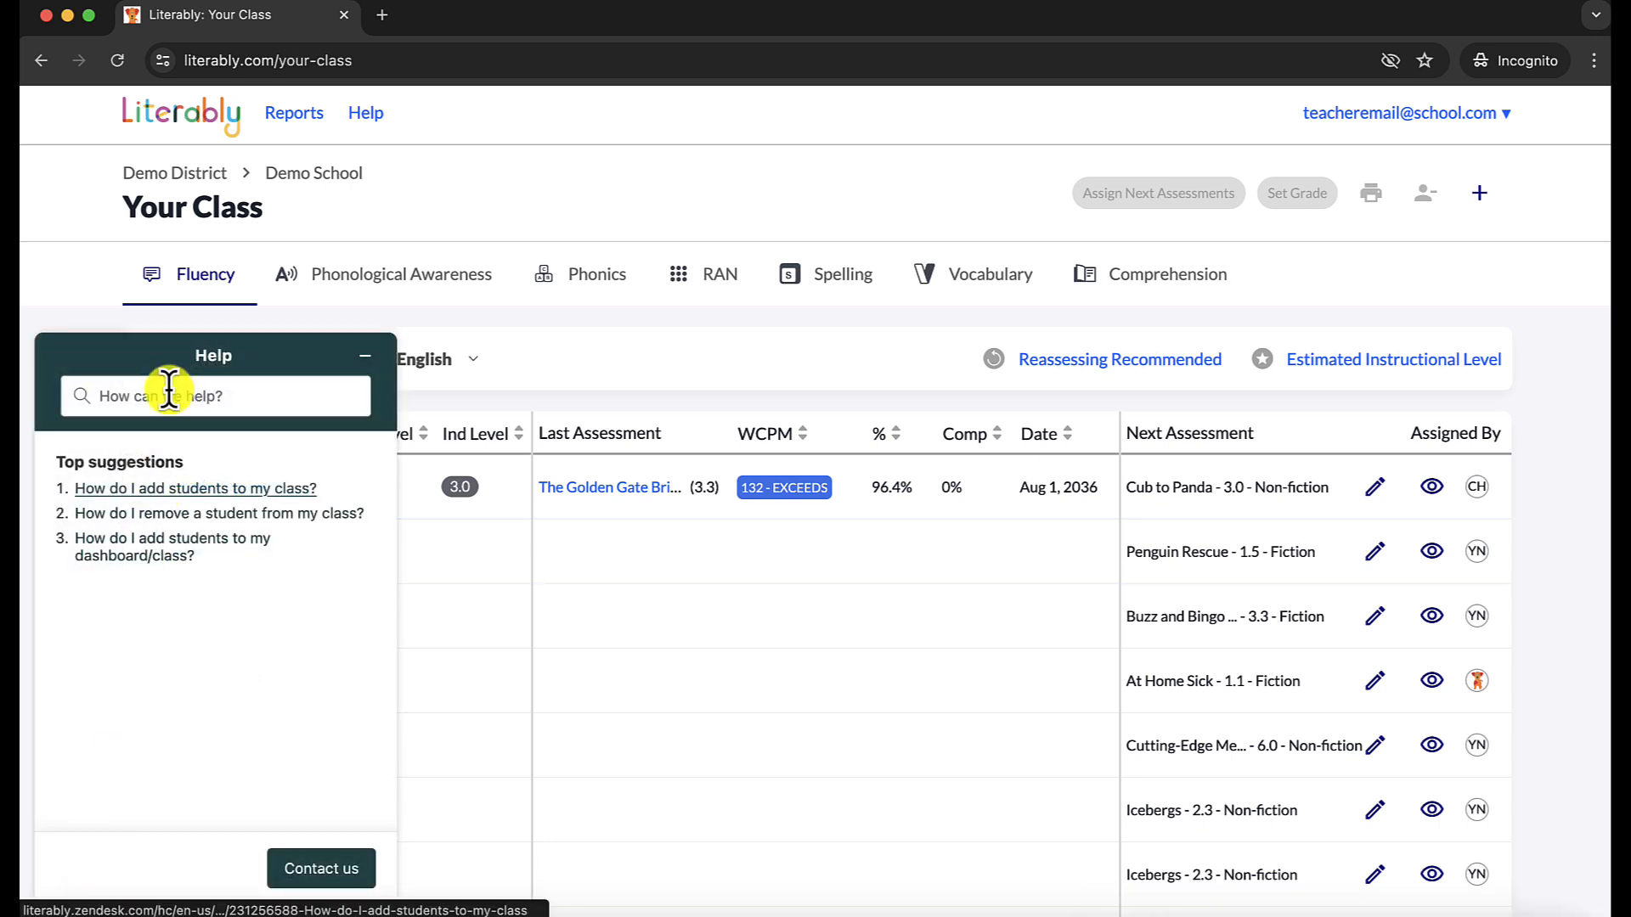
left_click(169, 389)
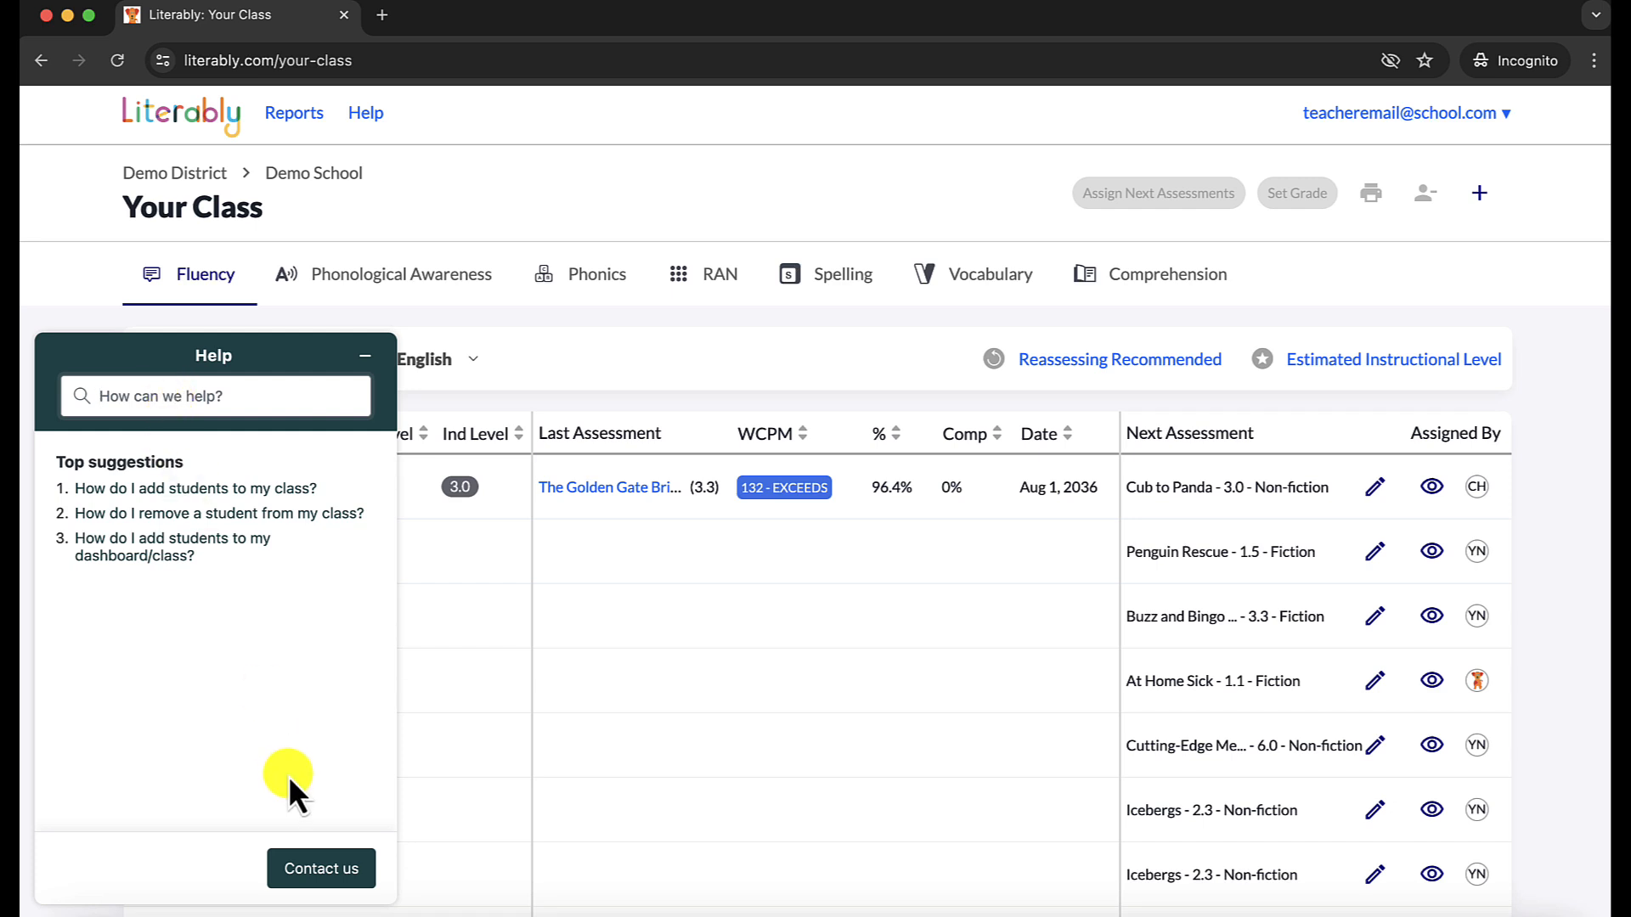
left_click(323, 868)
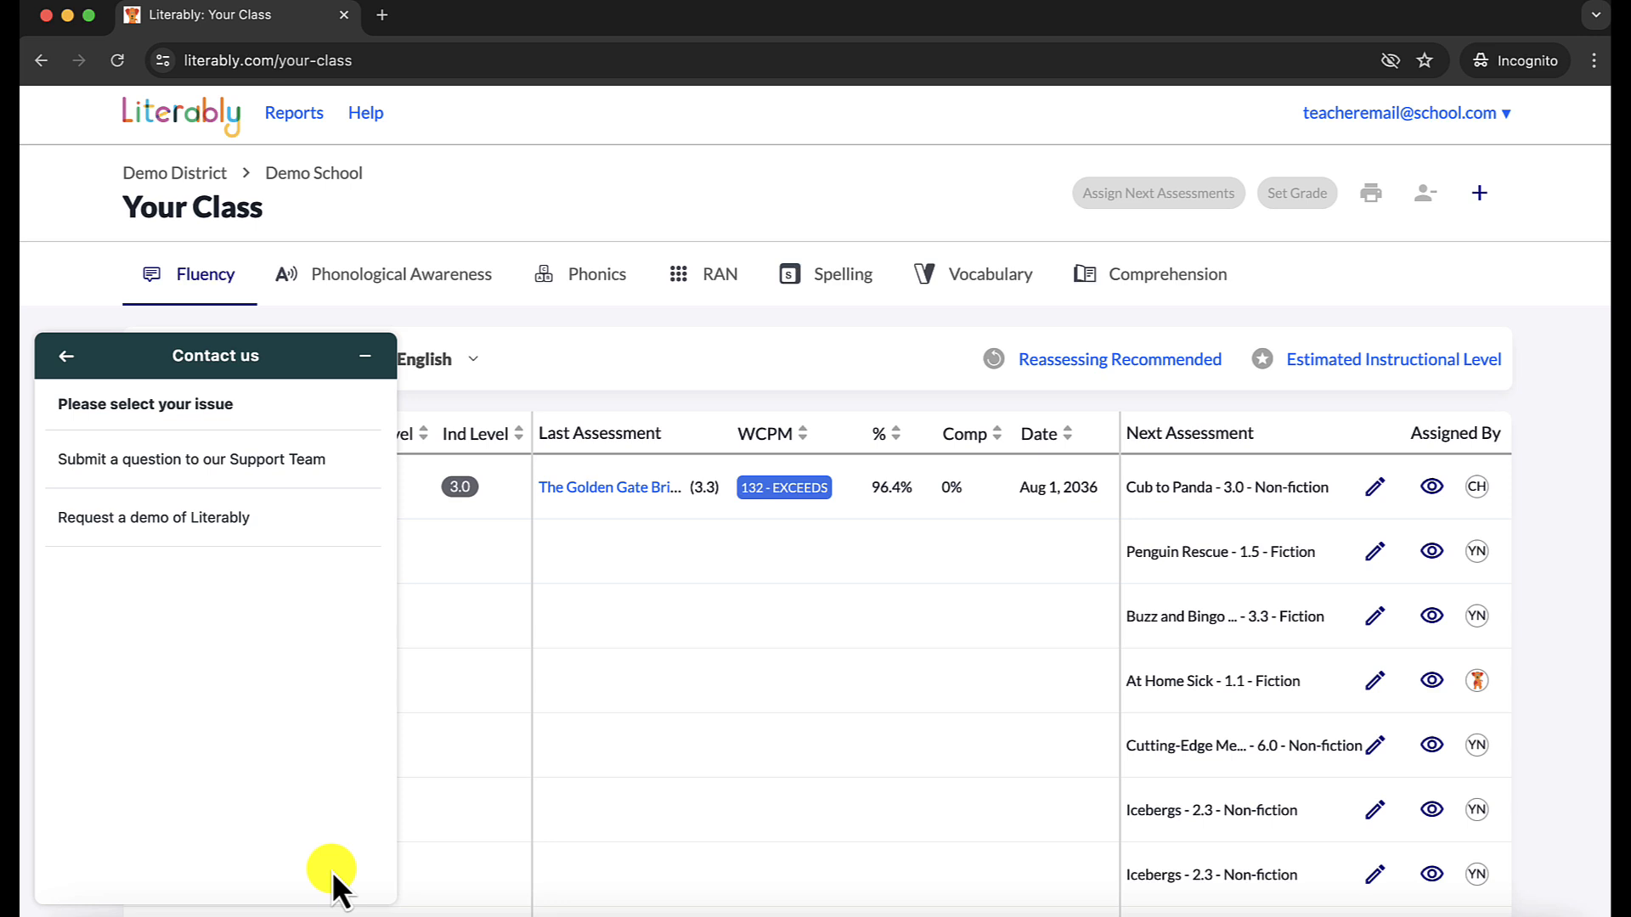
left_click(219, 460)
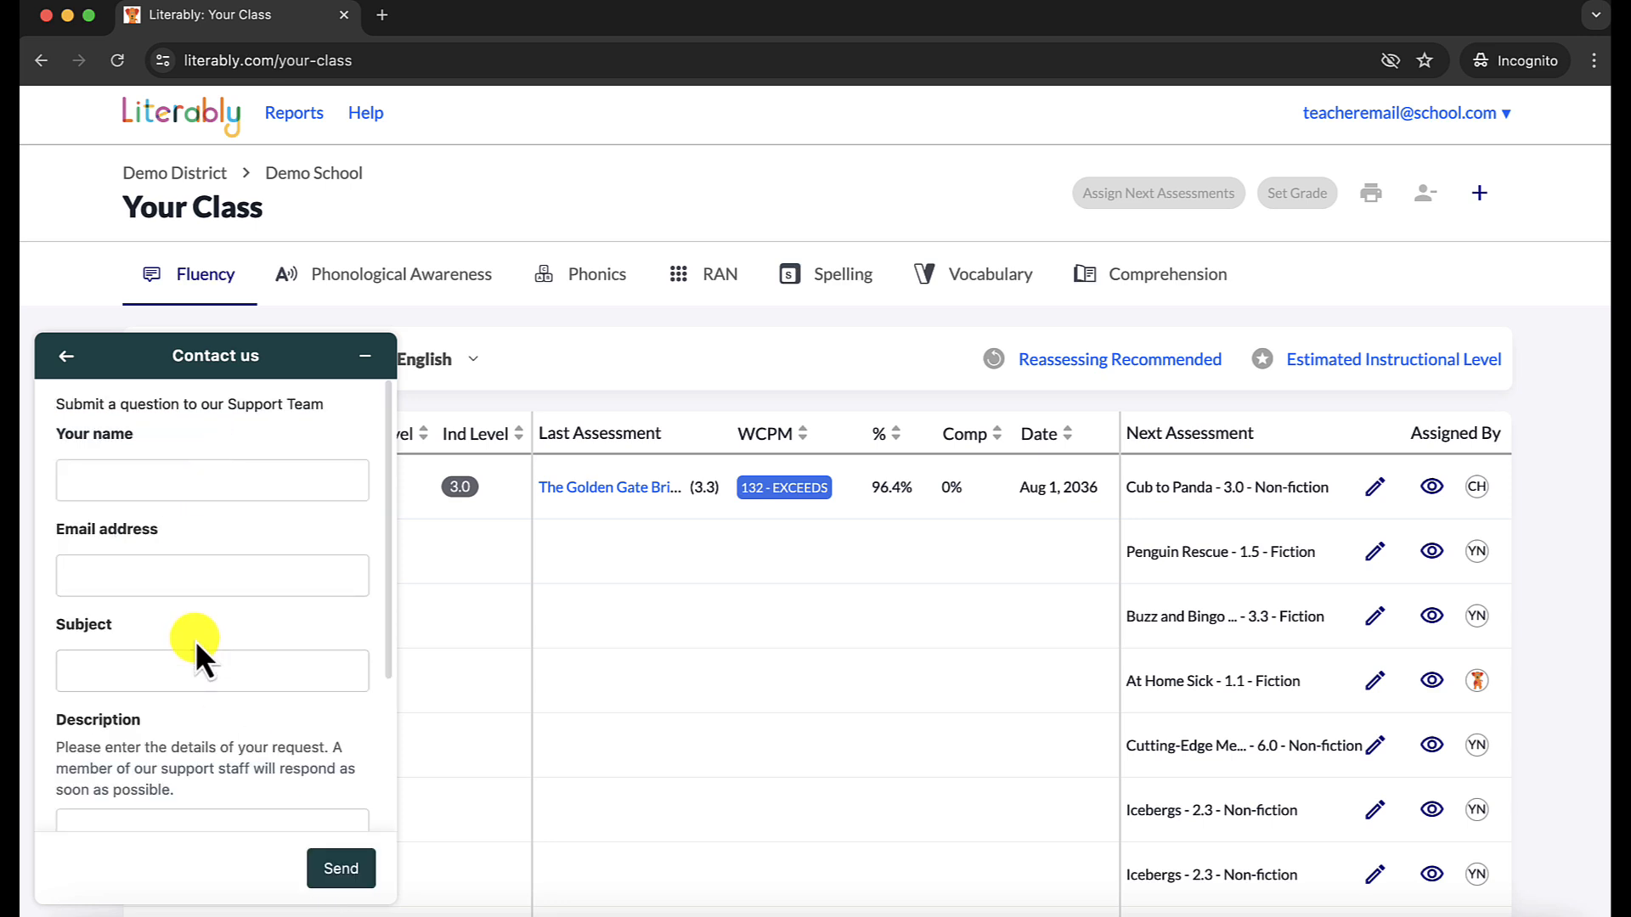
left_click(365, 355)
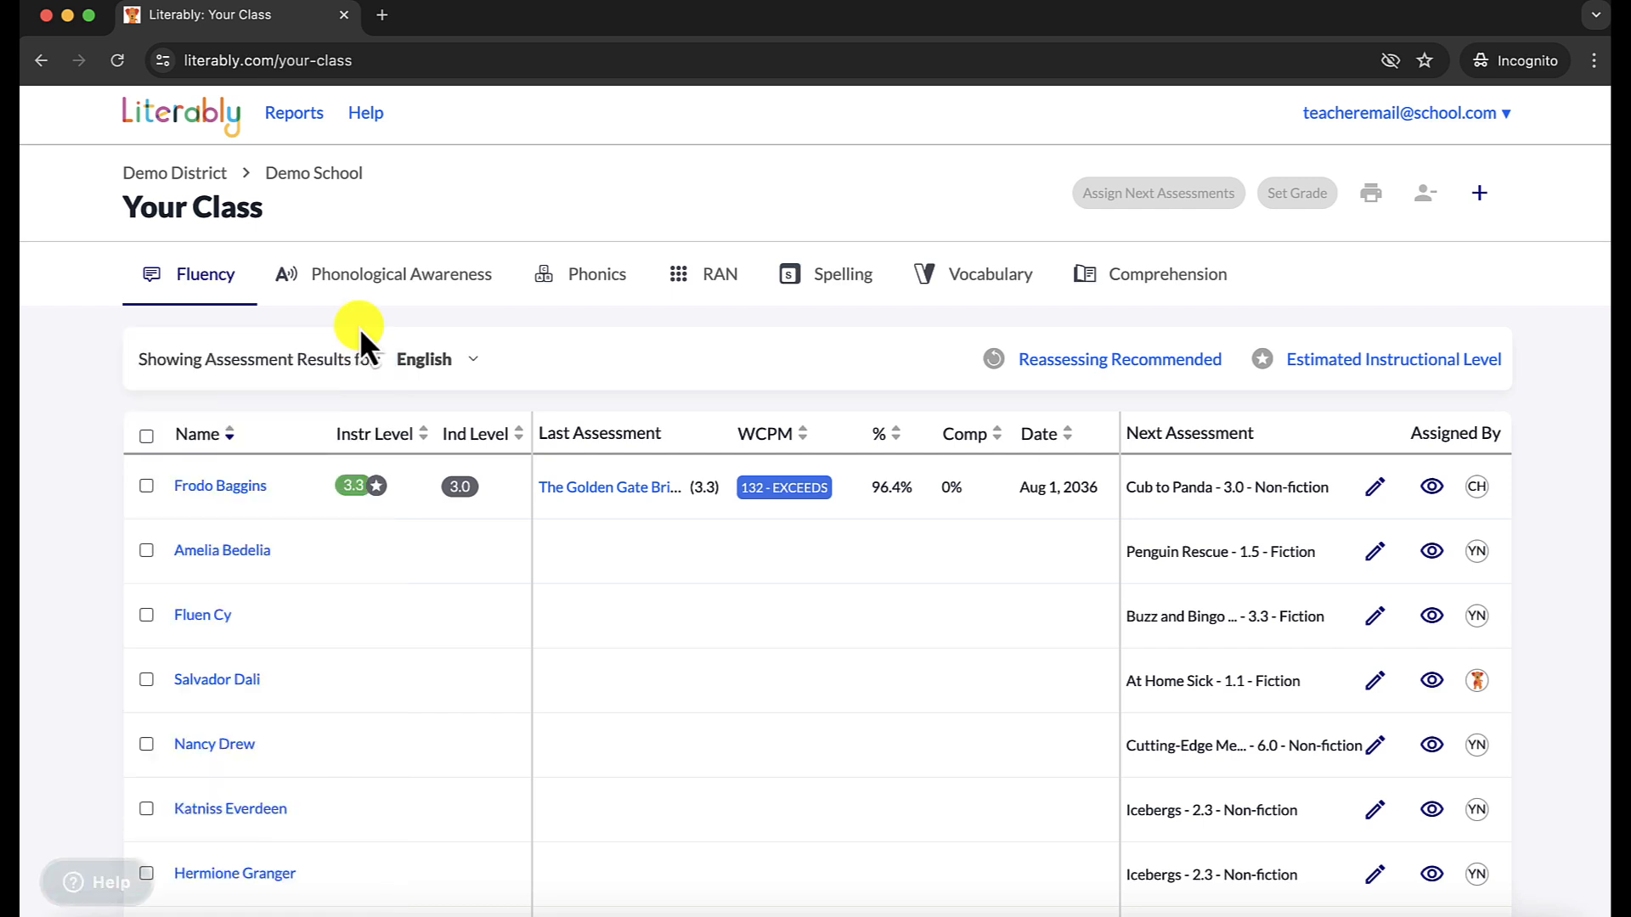
Open the Reports page and look over the available reports and data exports.
left_click(294, 114)
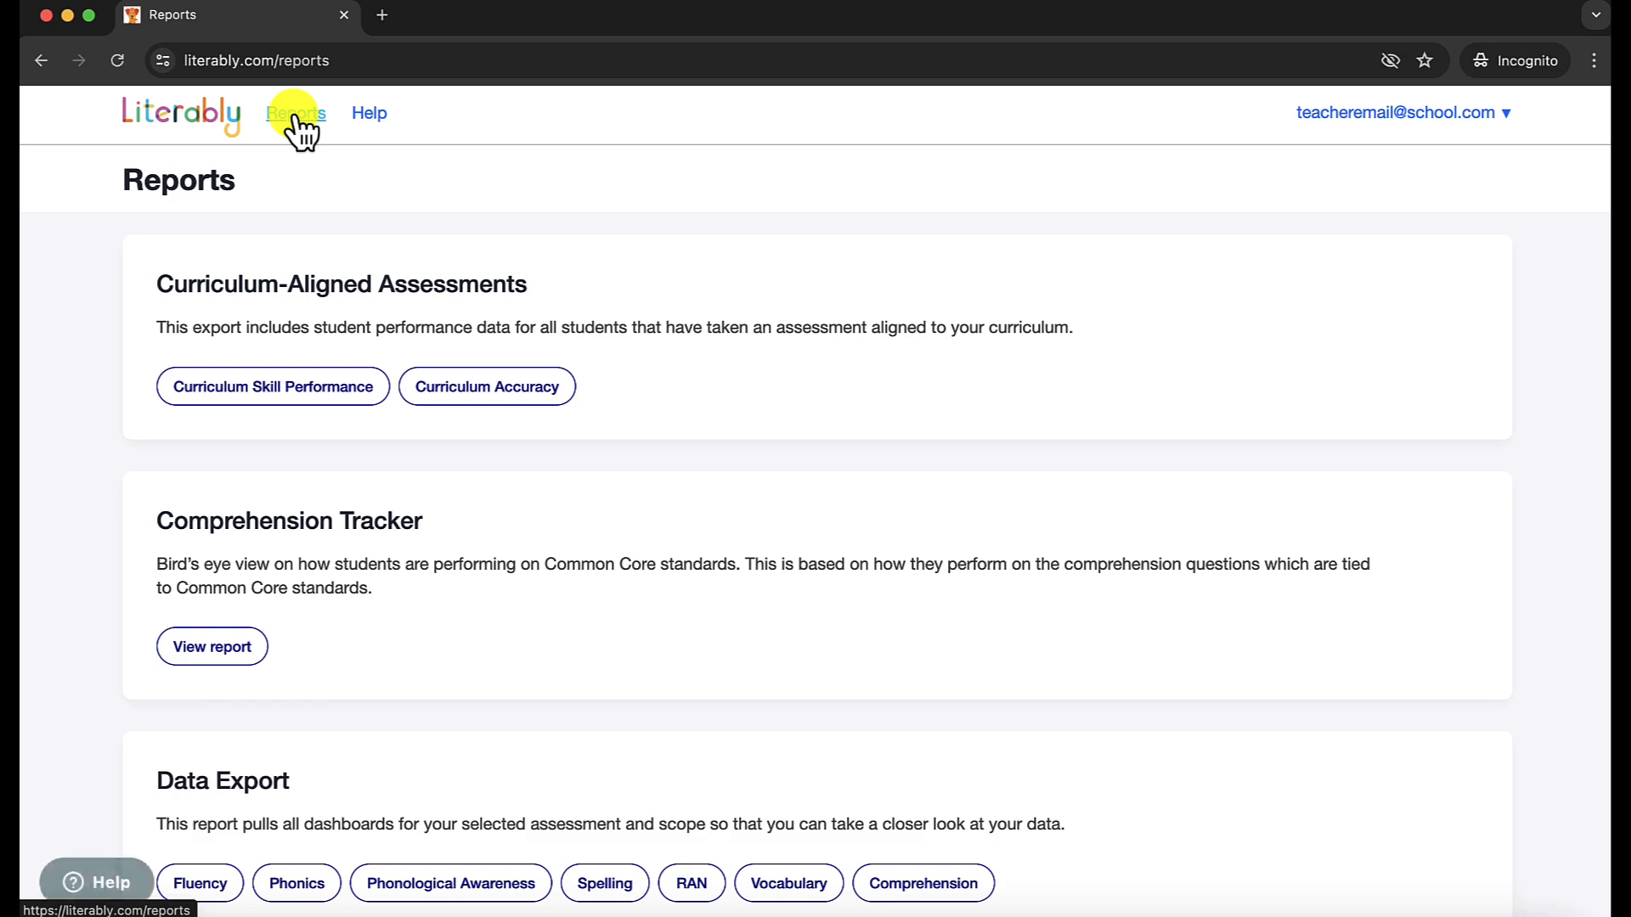
scroll(299, 335, "down", 3)
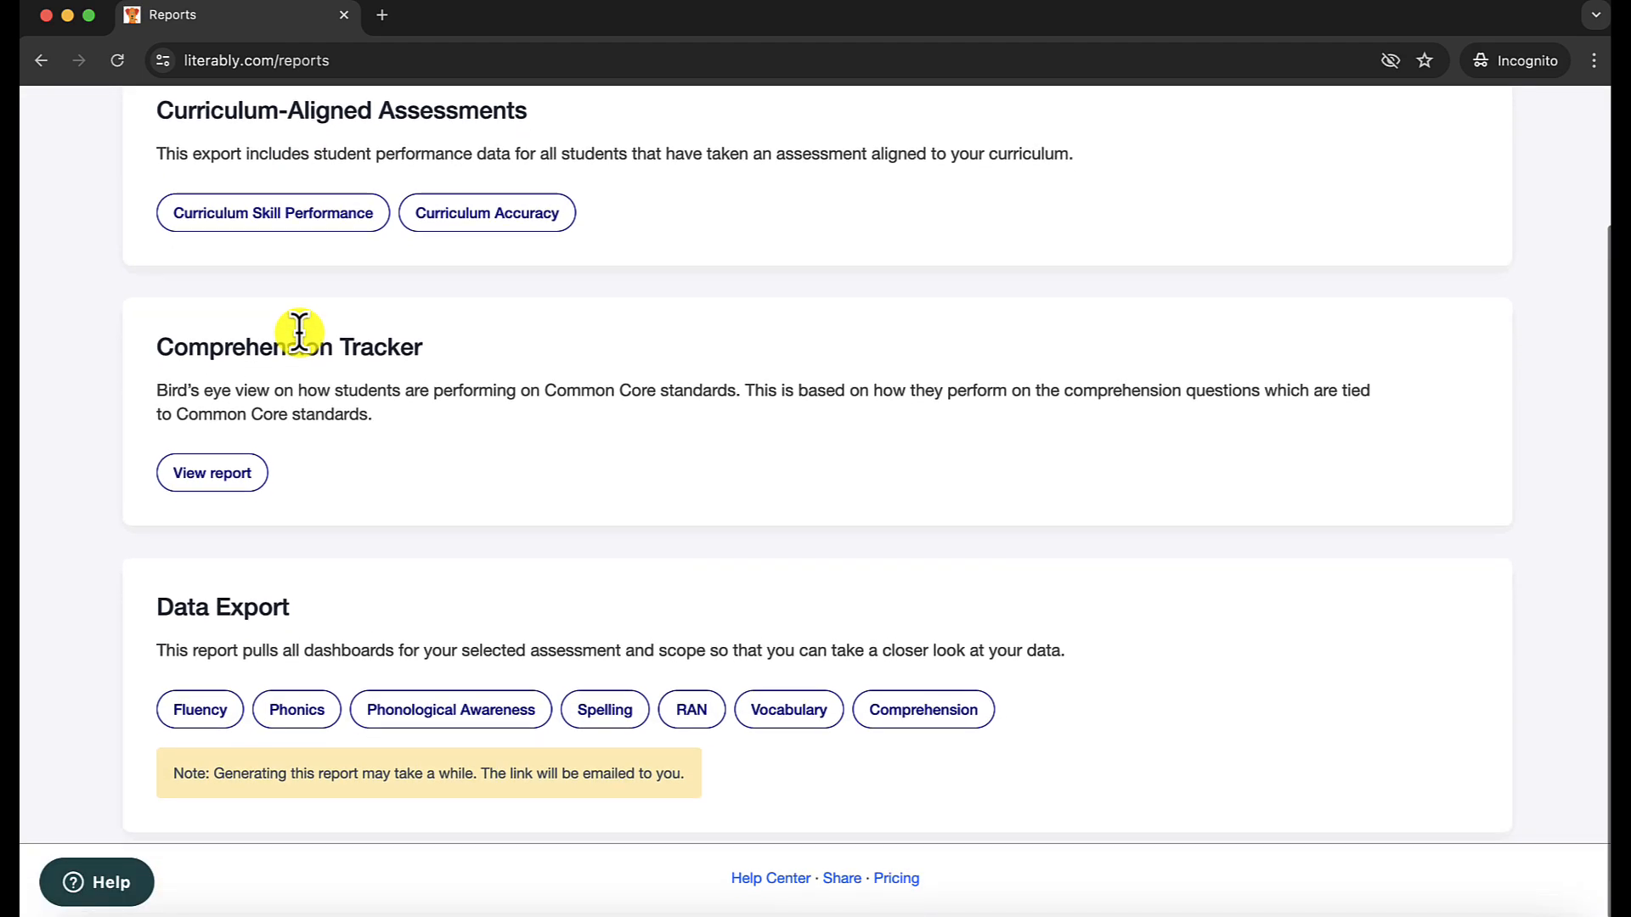
scroll(299, 335, "up", 3)
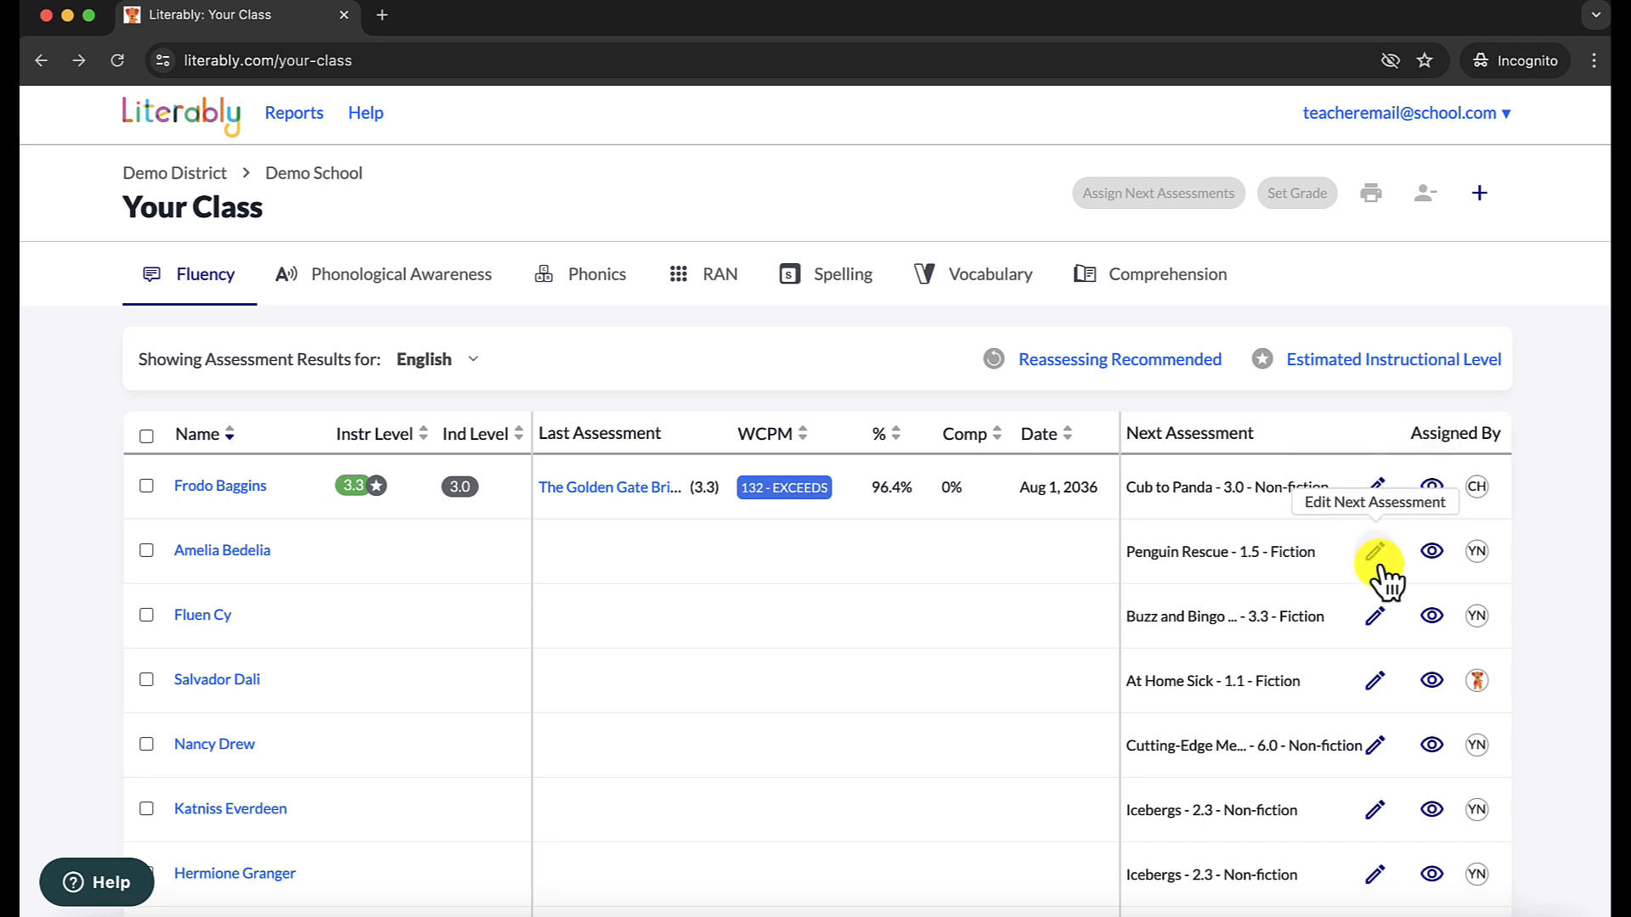
Examine the reading level and reading choices for the first-listed student's next fluency assessment.
left_click(1376, 485)
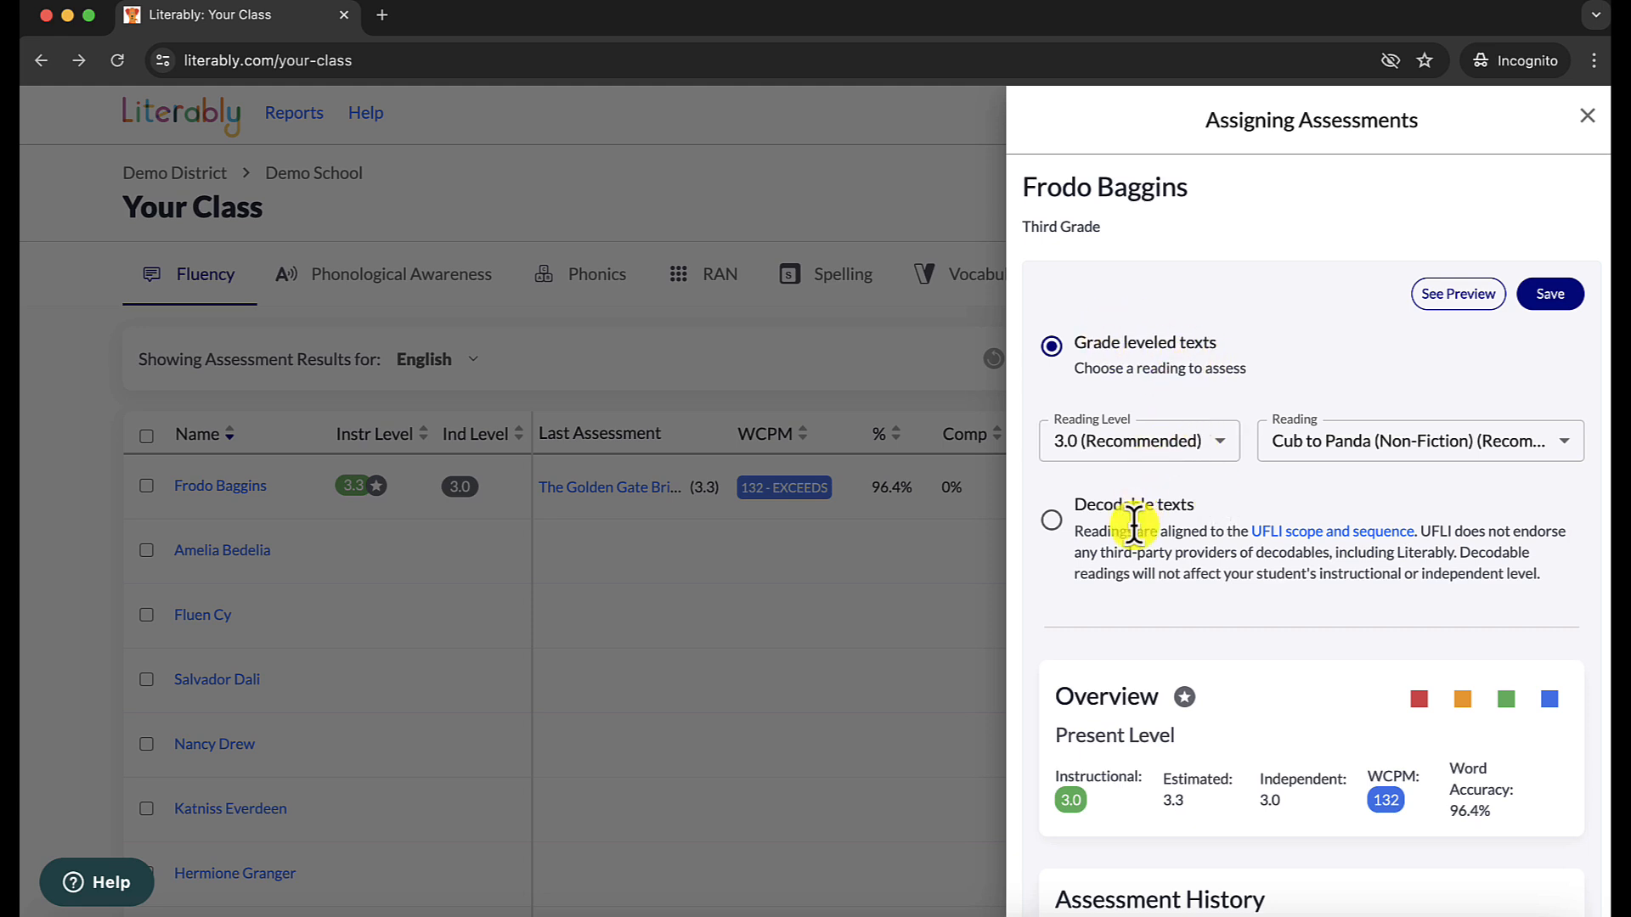
left_click(1163, 451)
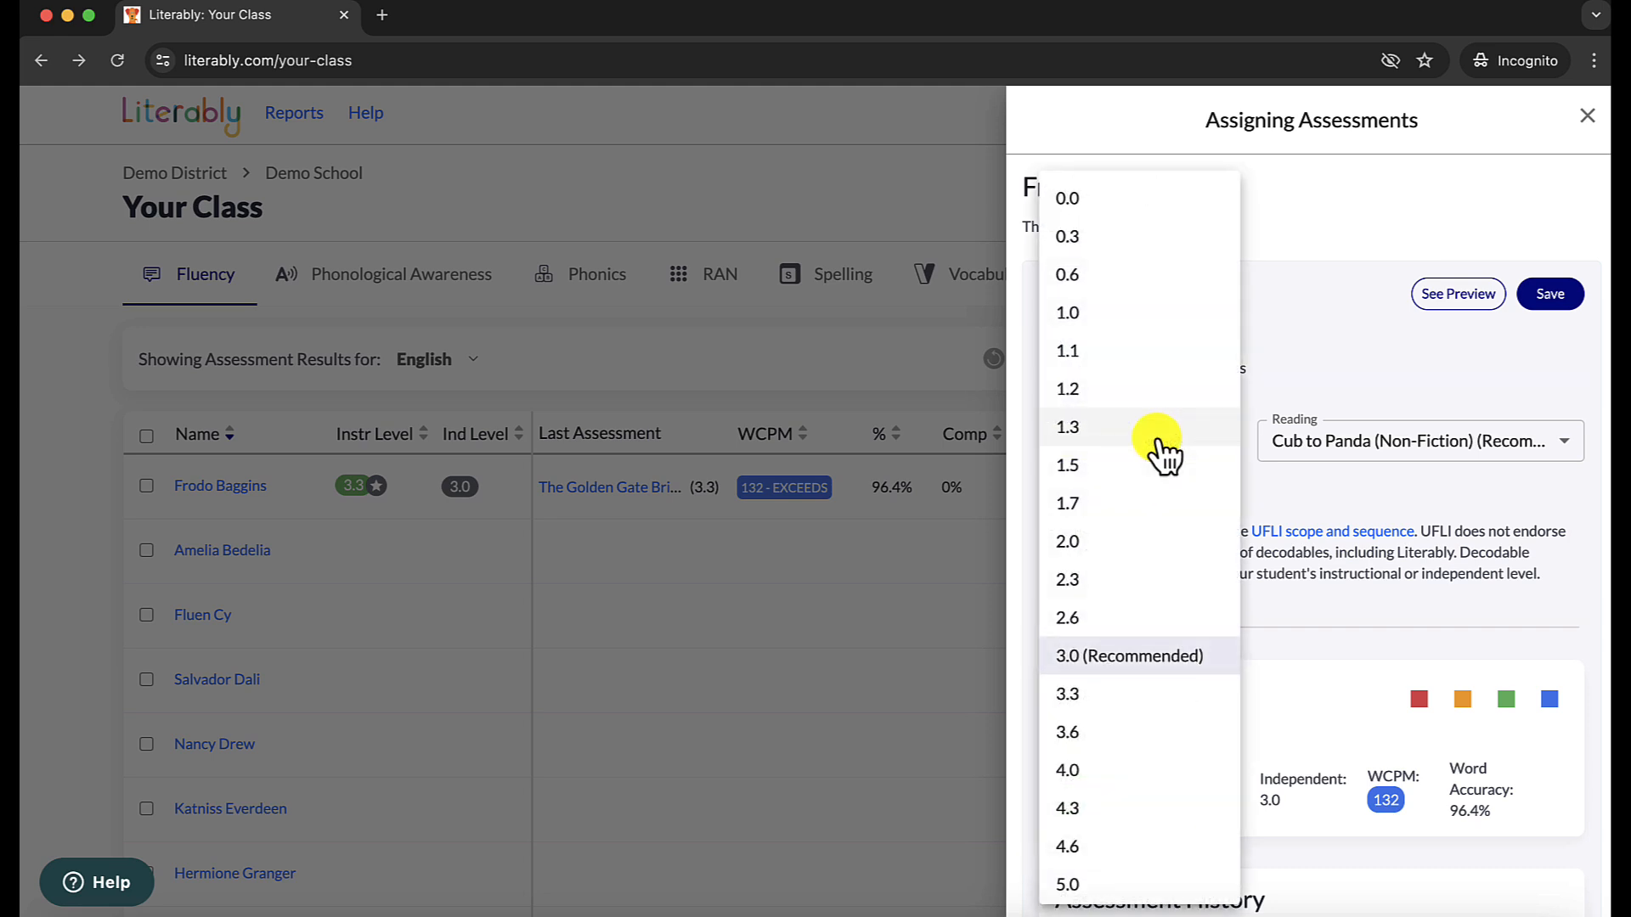
scroll(1164, 454, "down", 3)
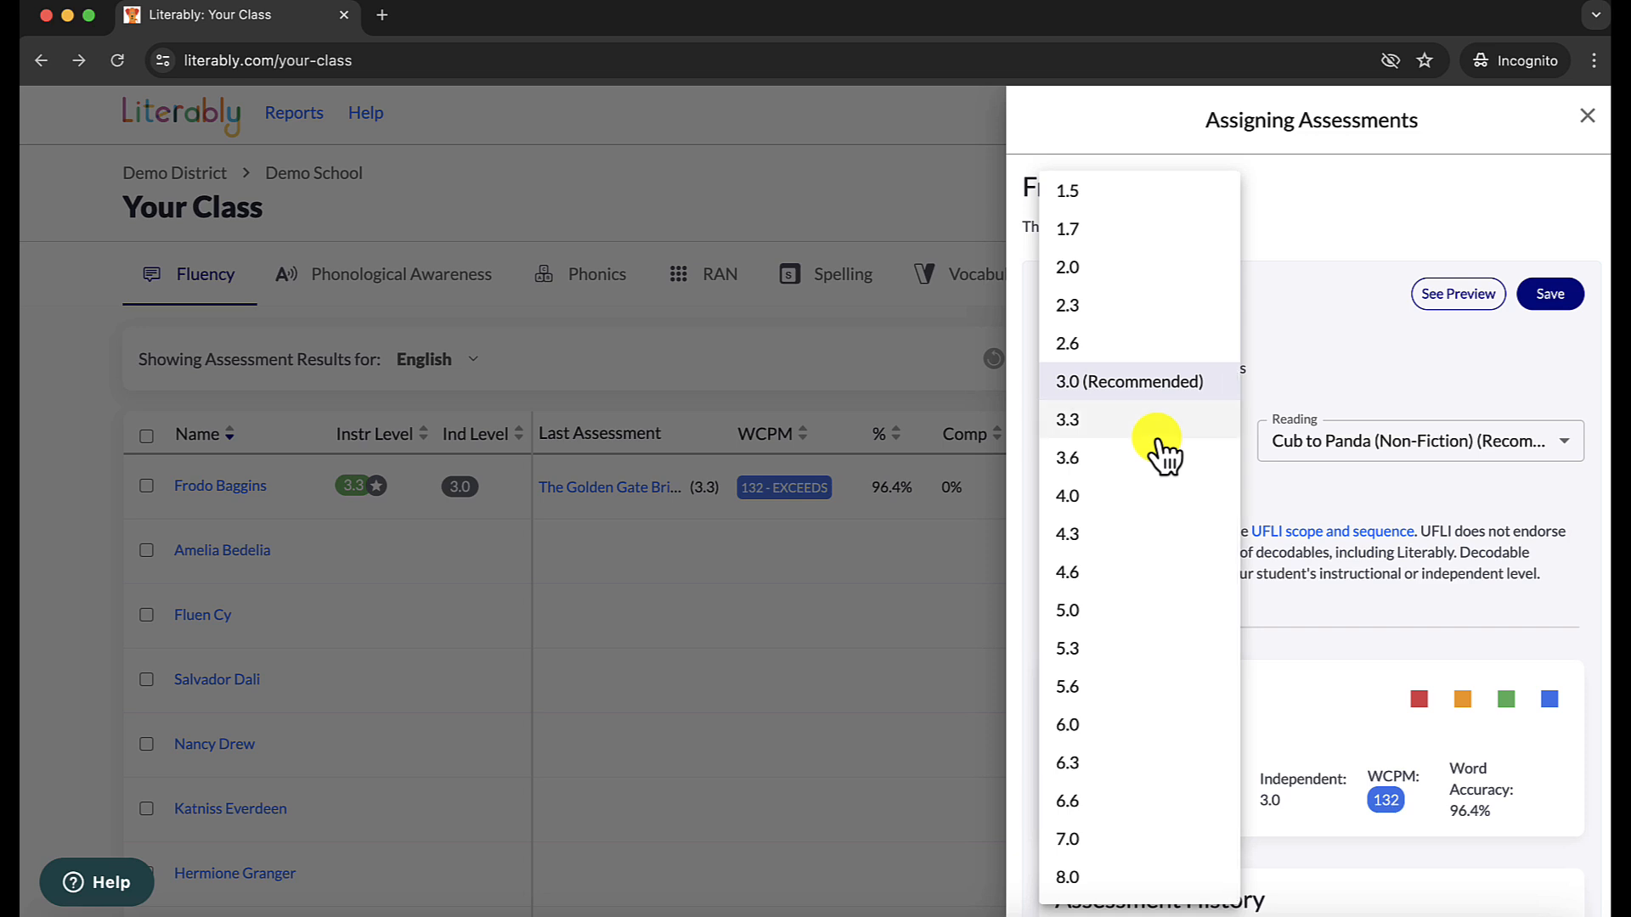
left_click(1322, 446)
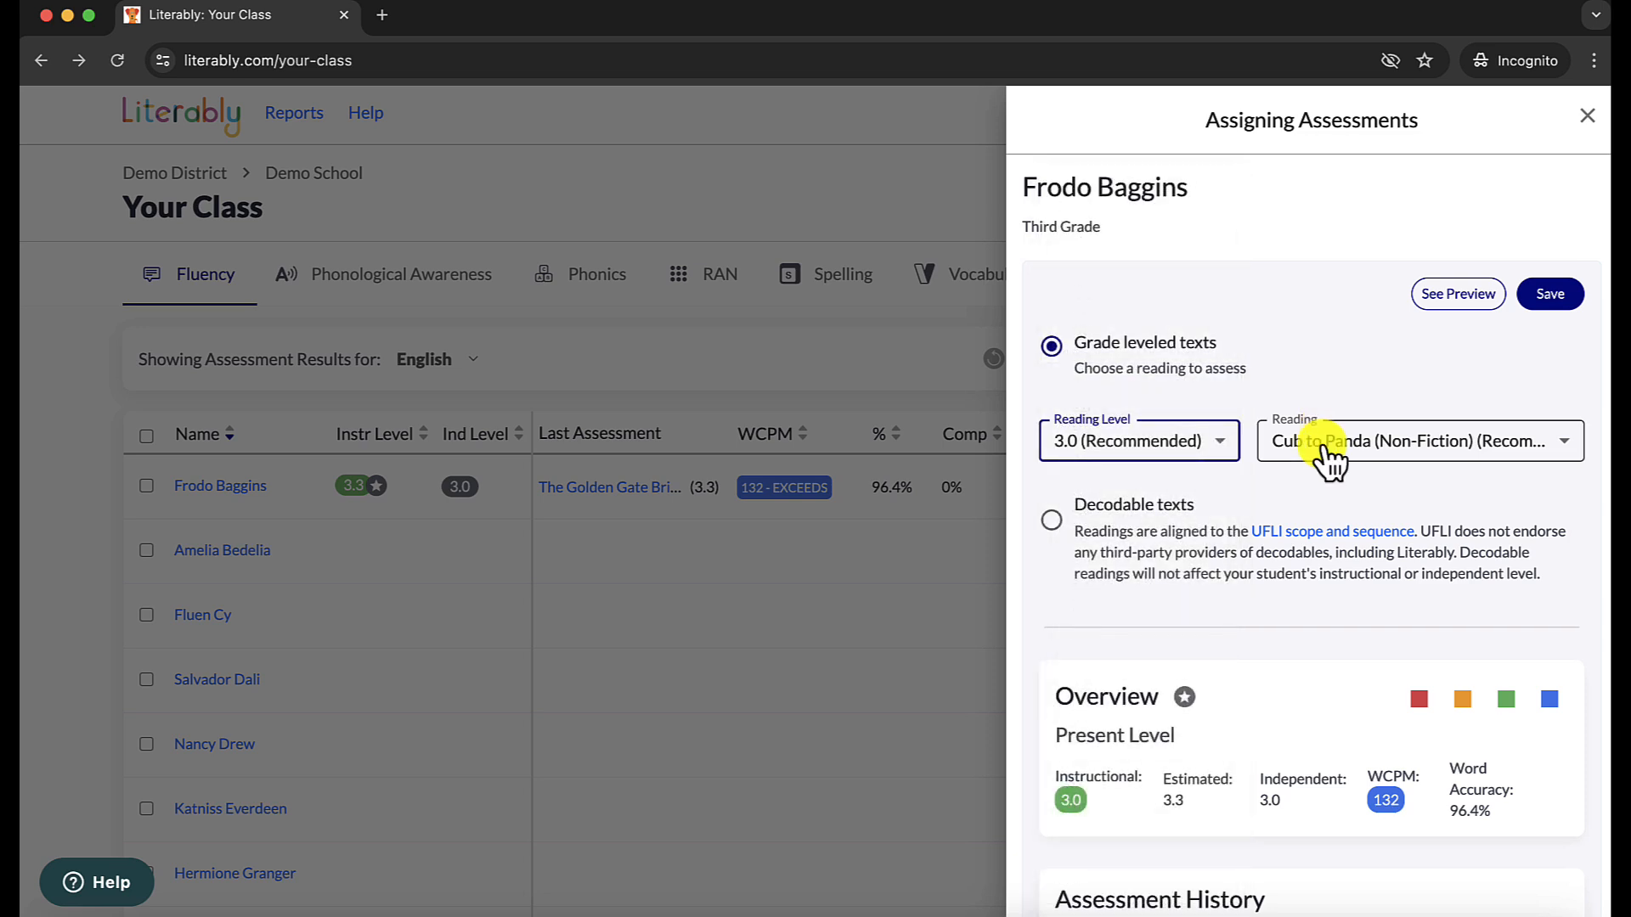
left_click(1330, 457)
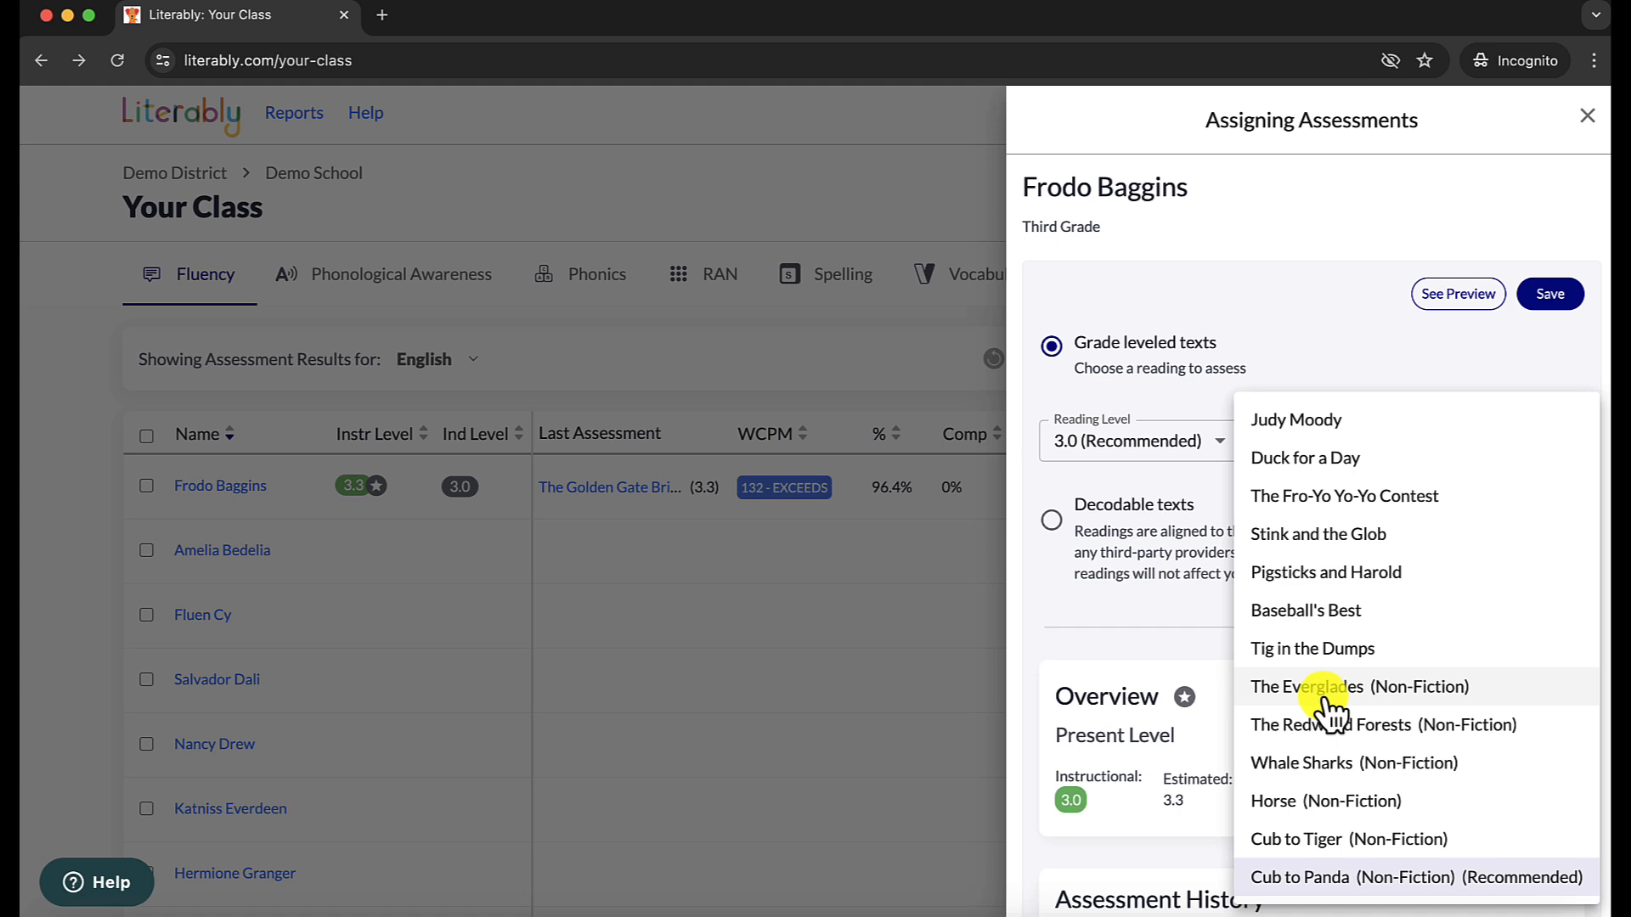
left_click(1316, 379)
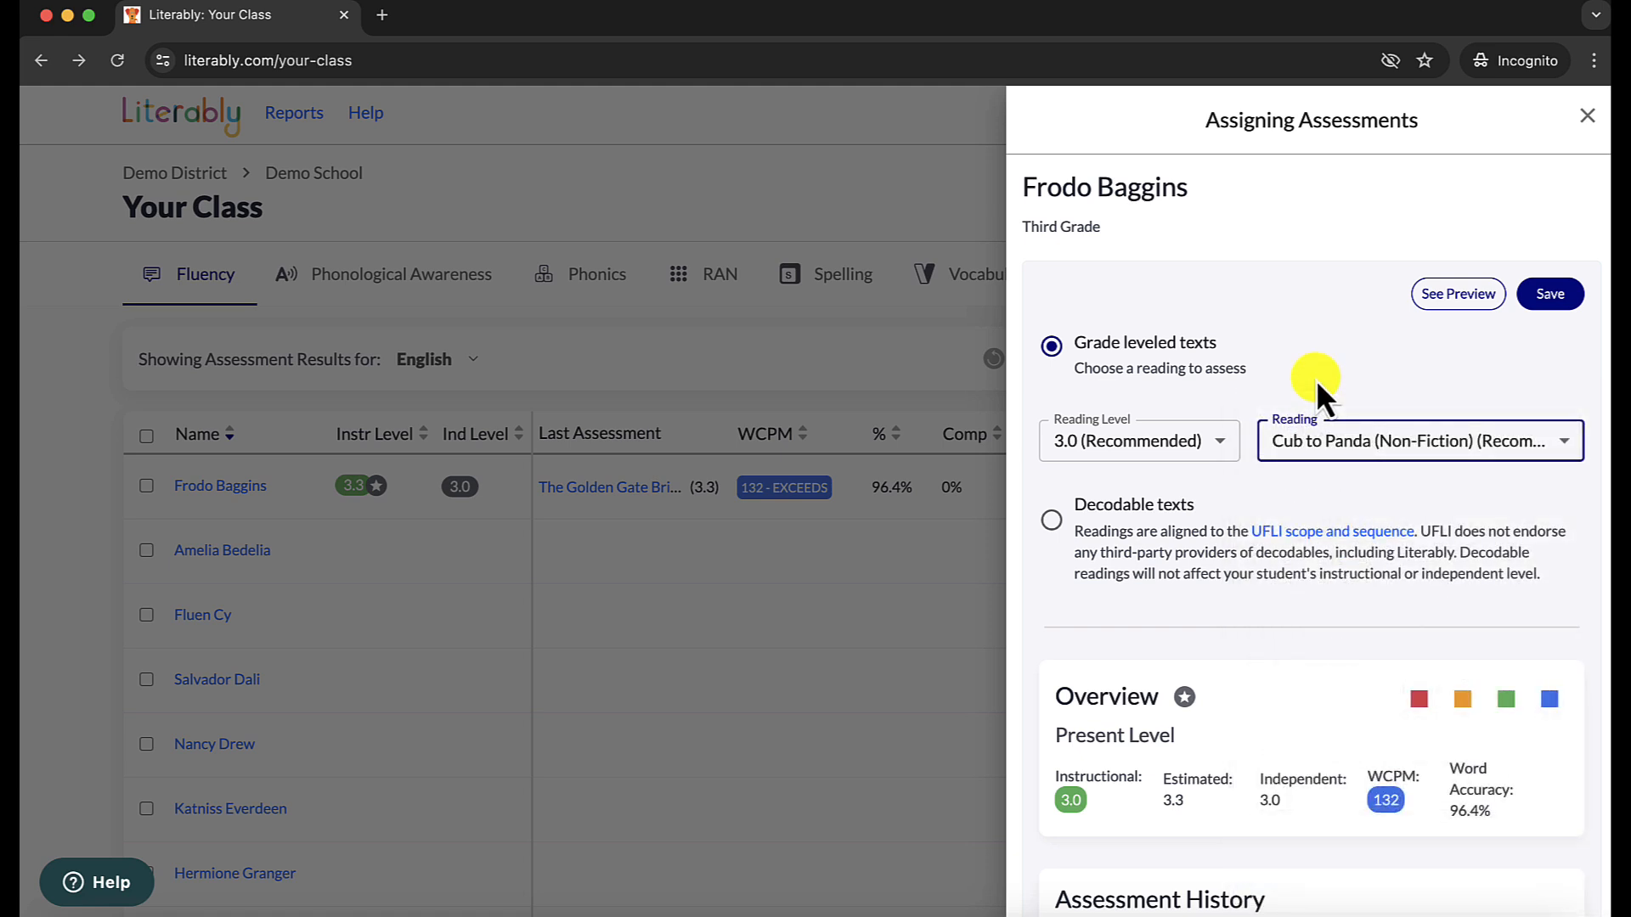
Preview the Cub to Panda passage and its questions, and close the student's assignment without saving.
left_click(1451, 297)
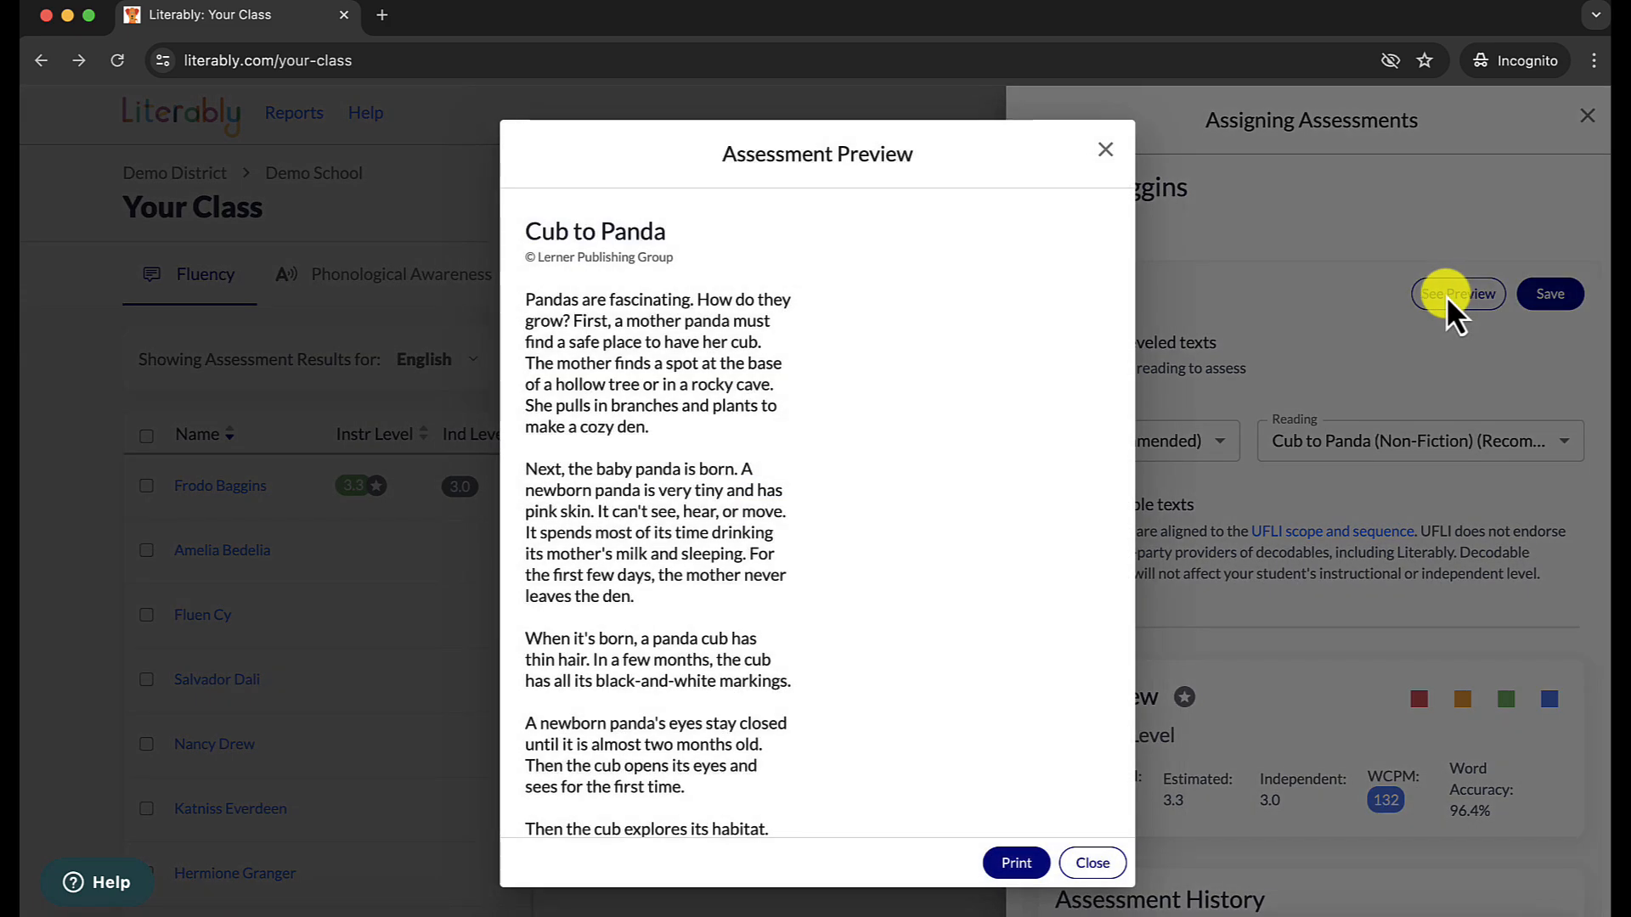
scroll(977, 545, "down", 15)
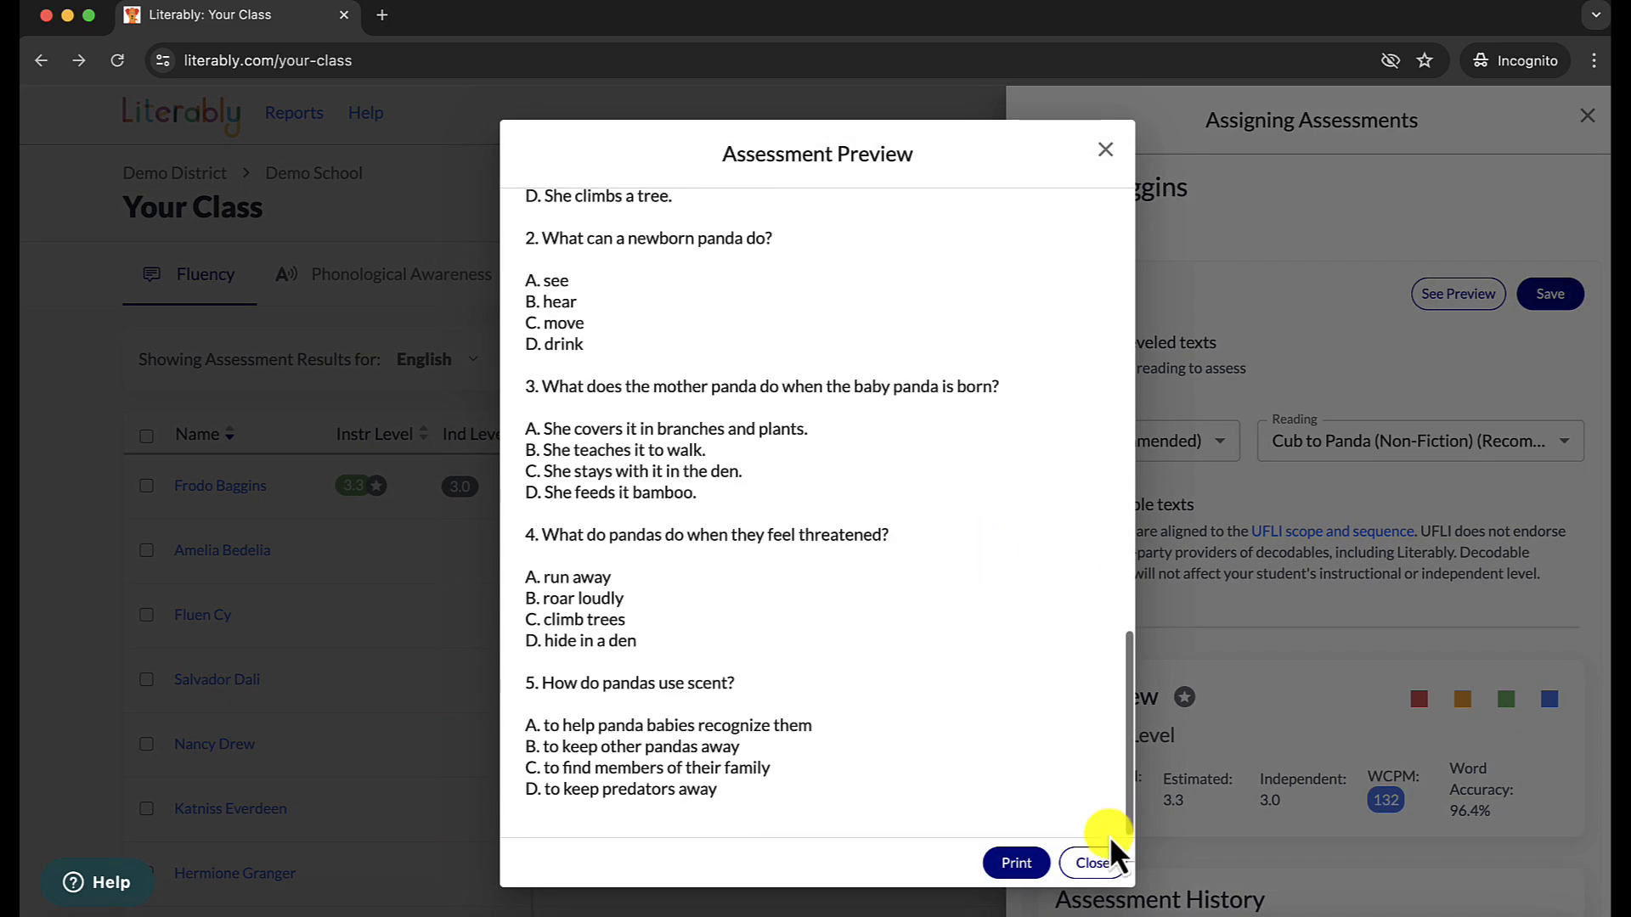
scroll(994, 671, "up", 10)
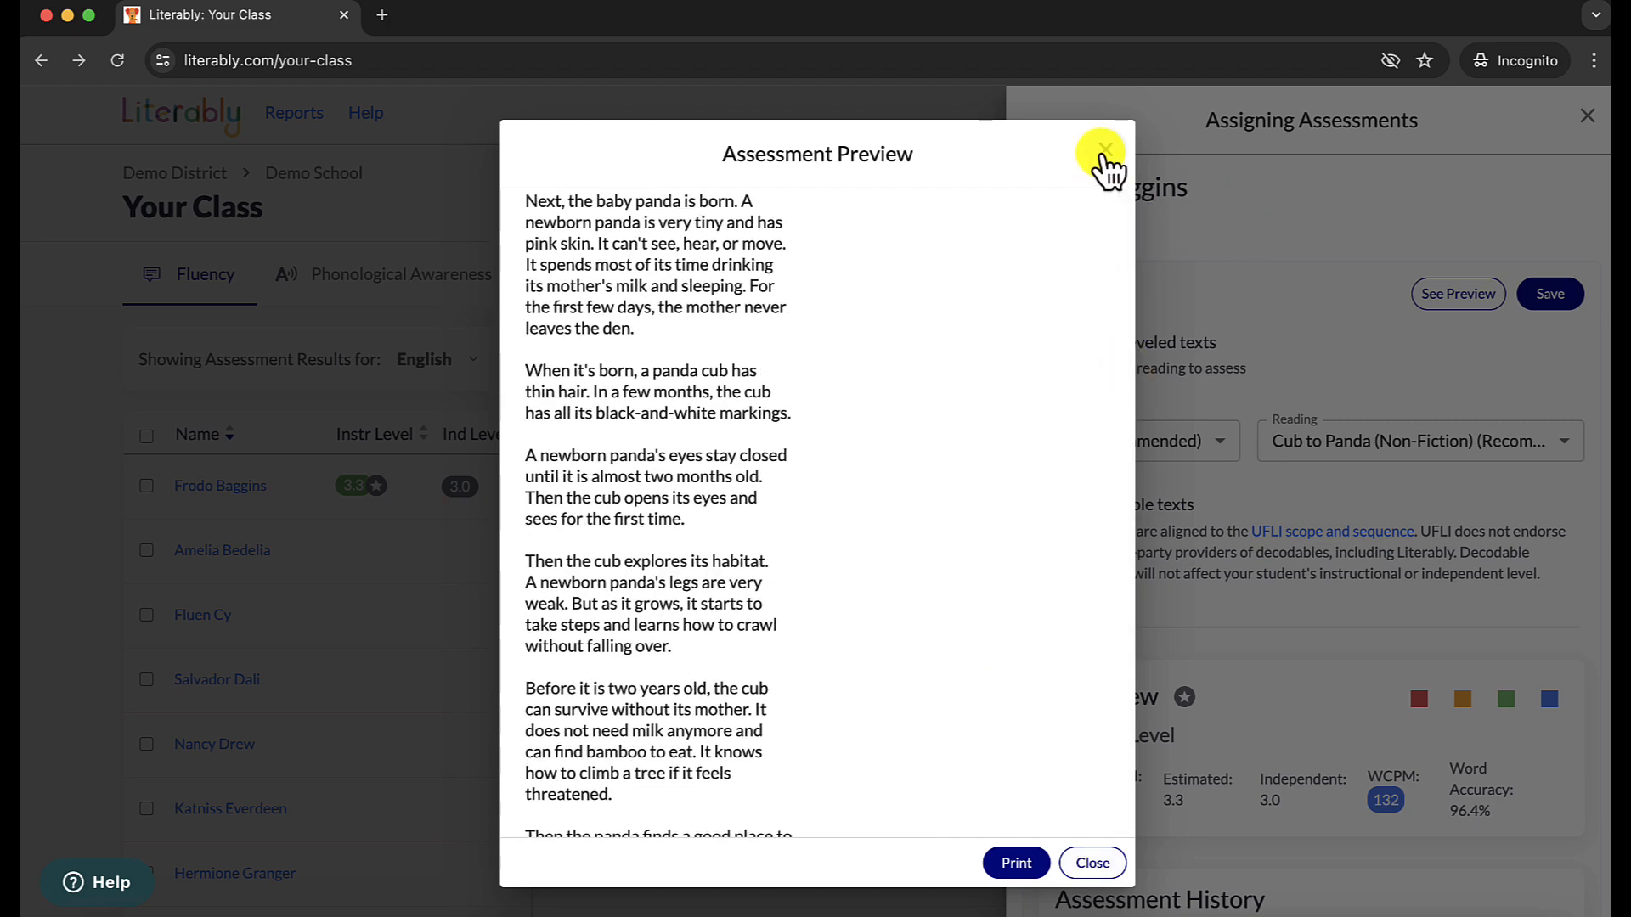
left_click(1105, 152)
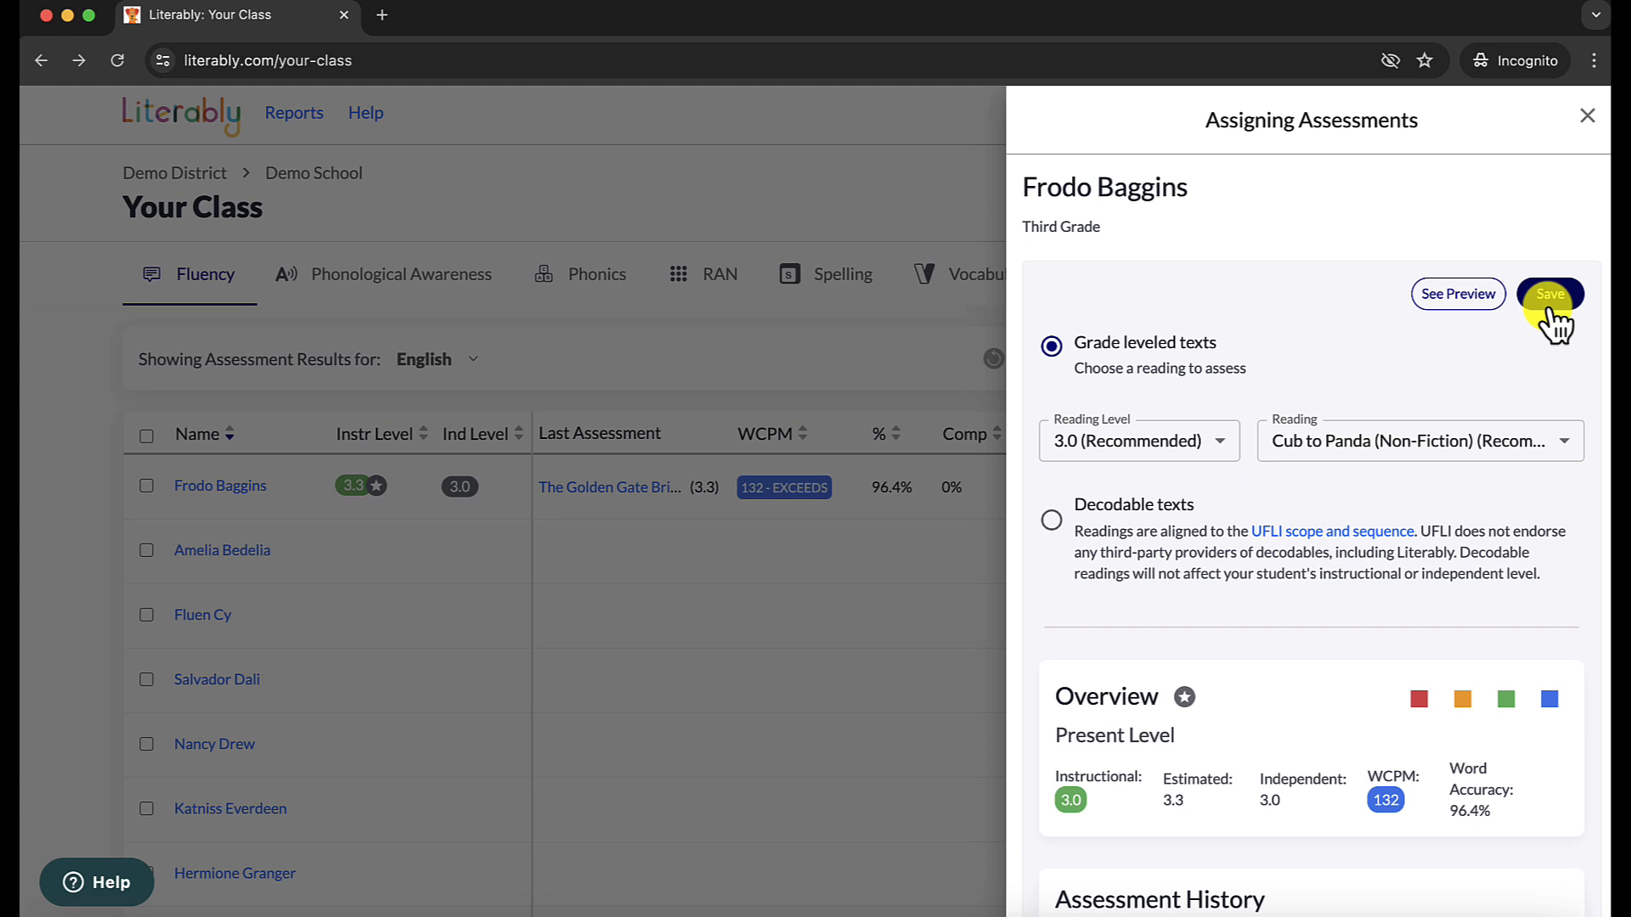
left_click(1587, 117)
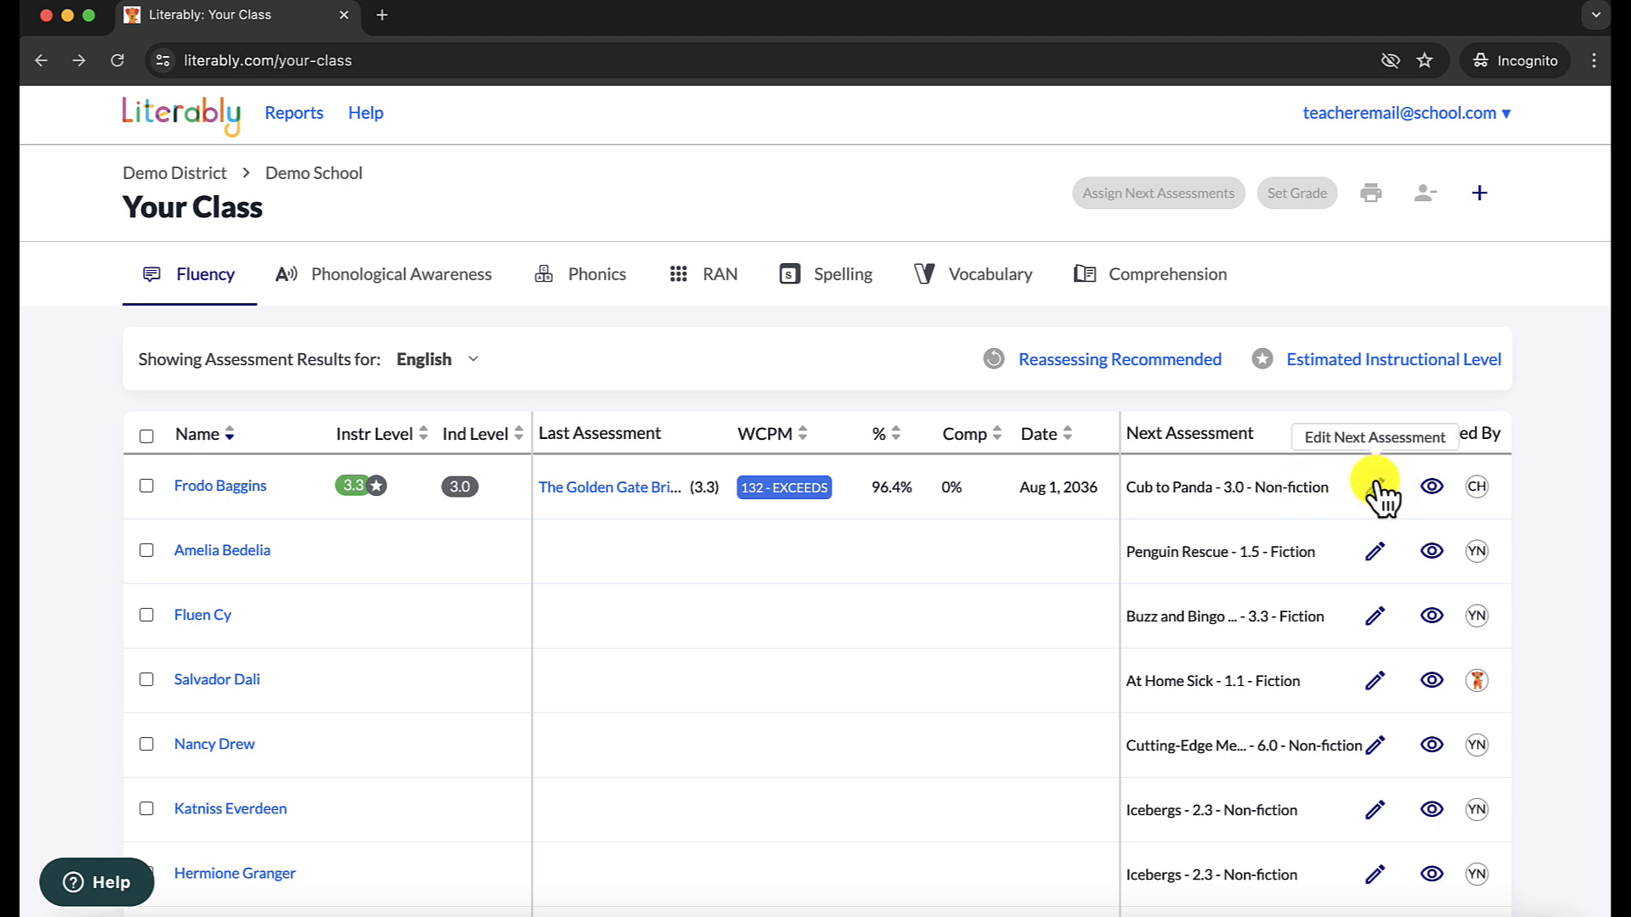
Choose decodable texts for the second-listed student's next assessment and select Objectives 69-71 and Objectives 72-76.
left_click(1376, 552)
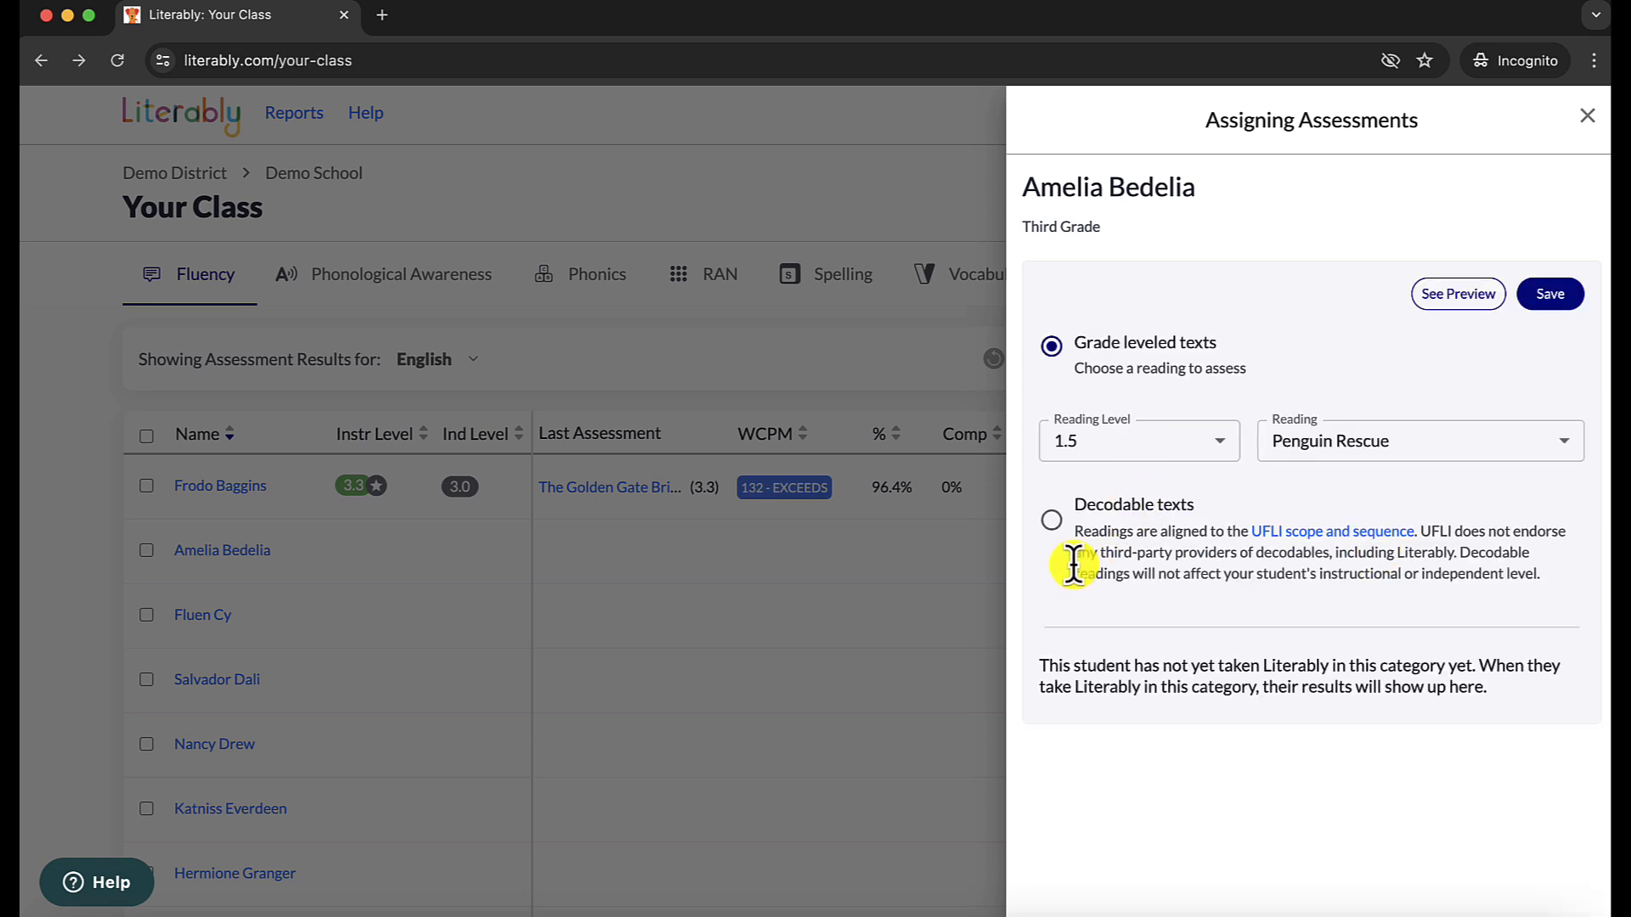
left_click(1052, 518)
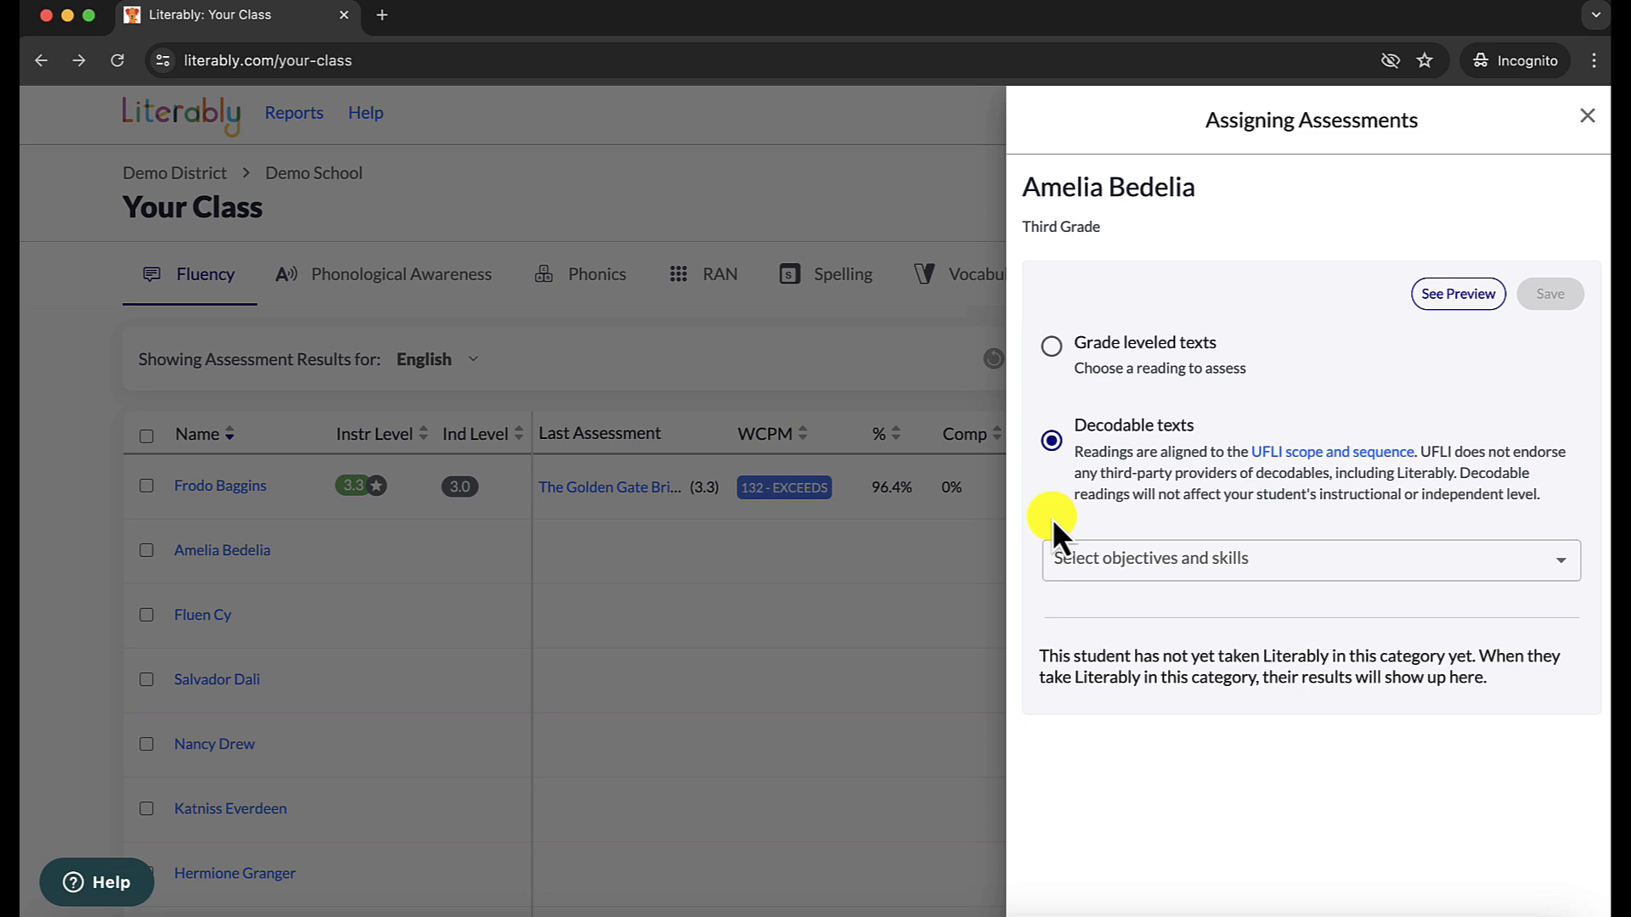
left_click(1125, 570)
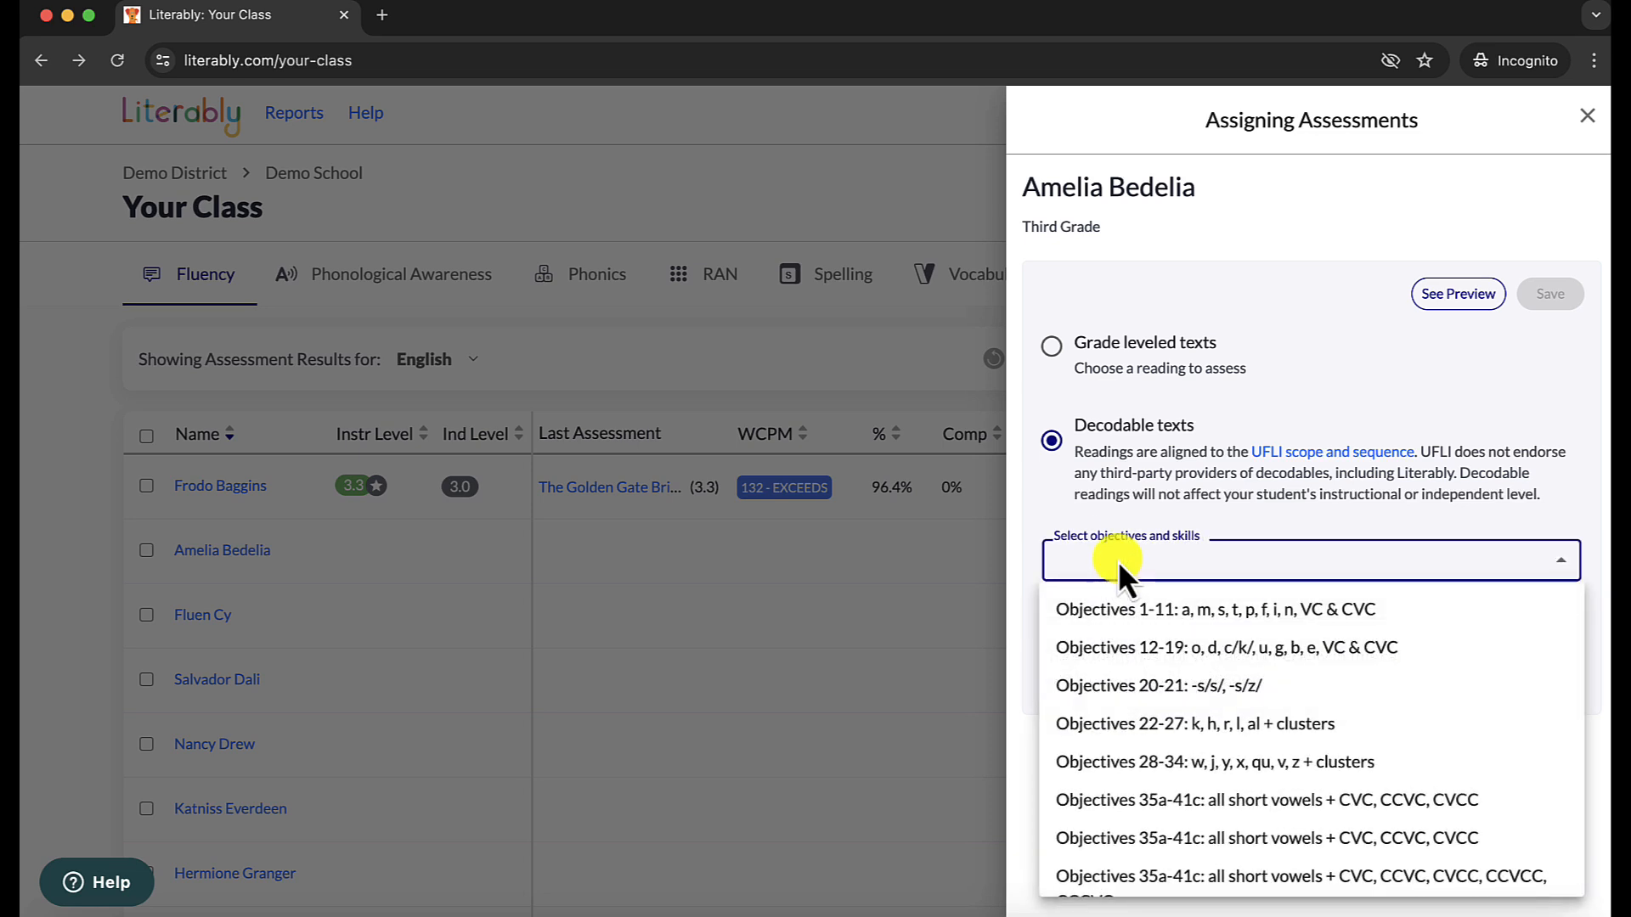
scroll(1184, 656, "down", 2)
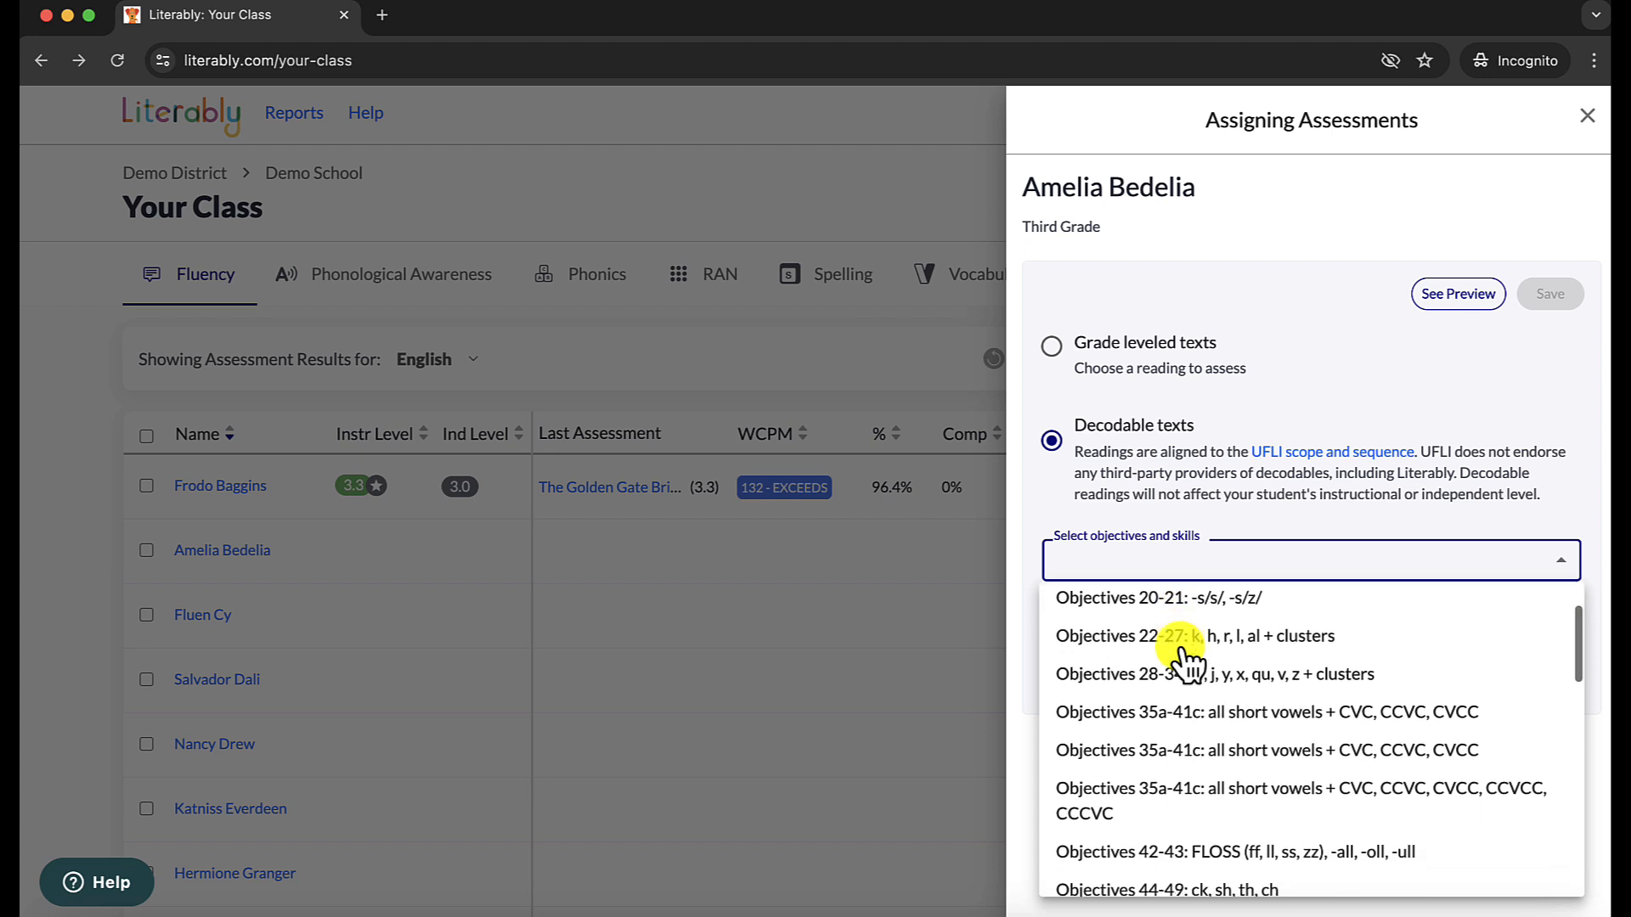
scroll(1185, 656, "down", 1)
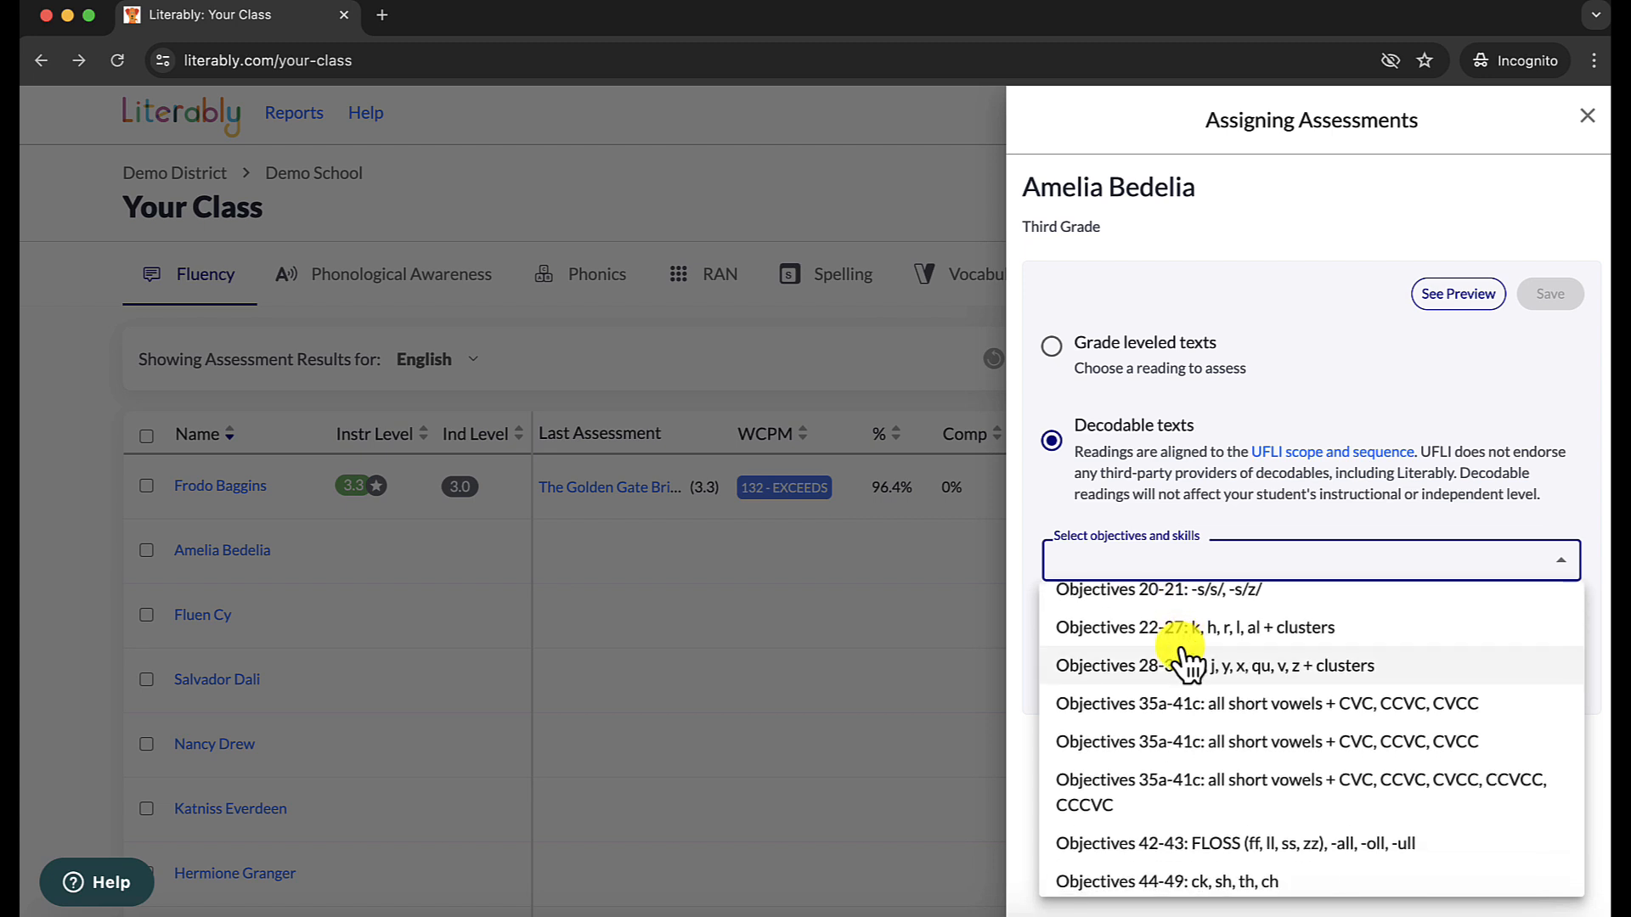
scroll(1185, 659, "down", 10)
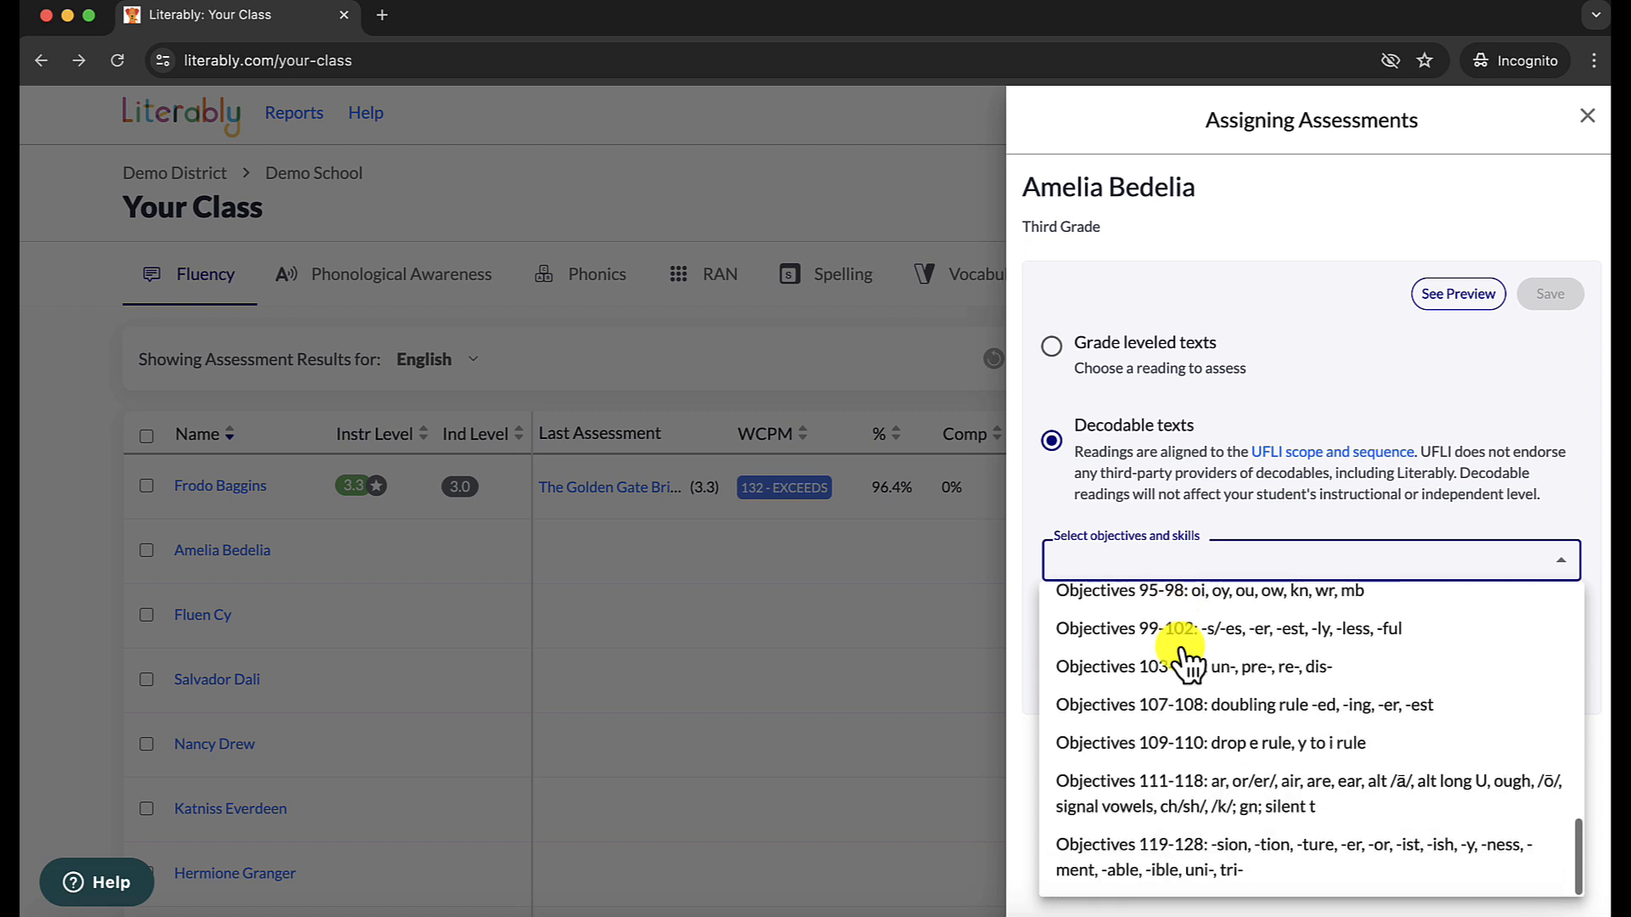
scroll(1183, 637, "up", 4)
left_click(1183, 633)
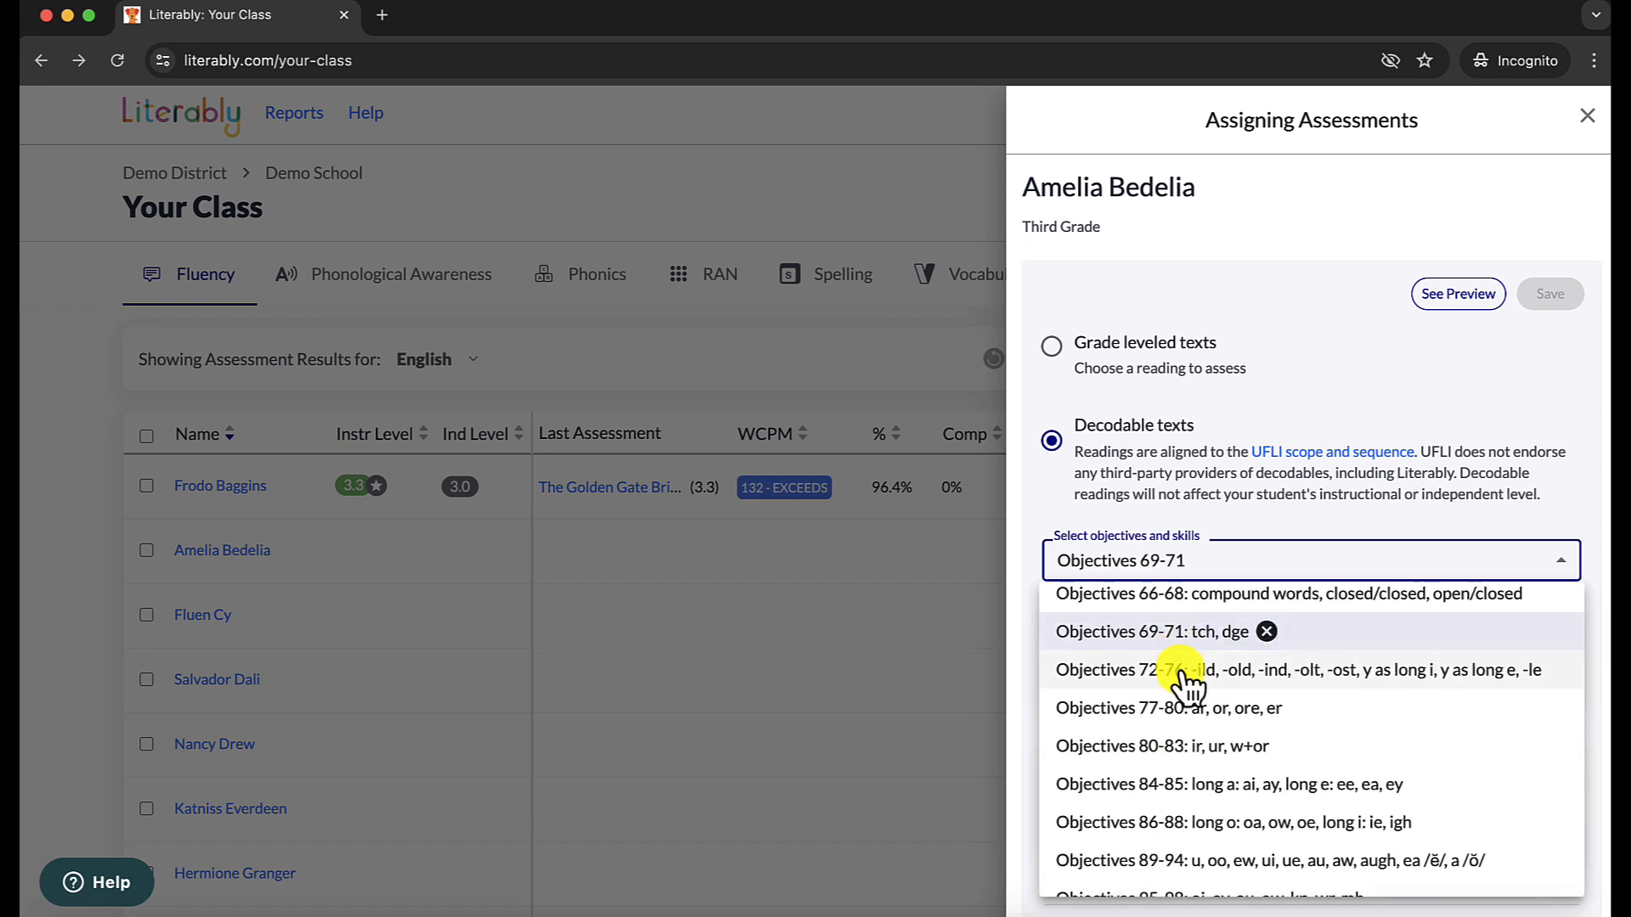
left_click(1183, 671)
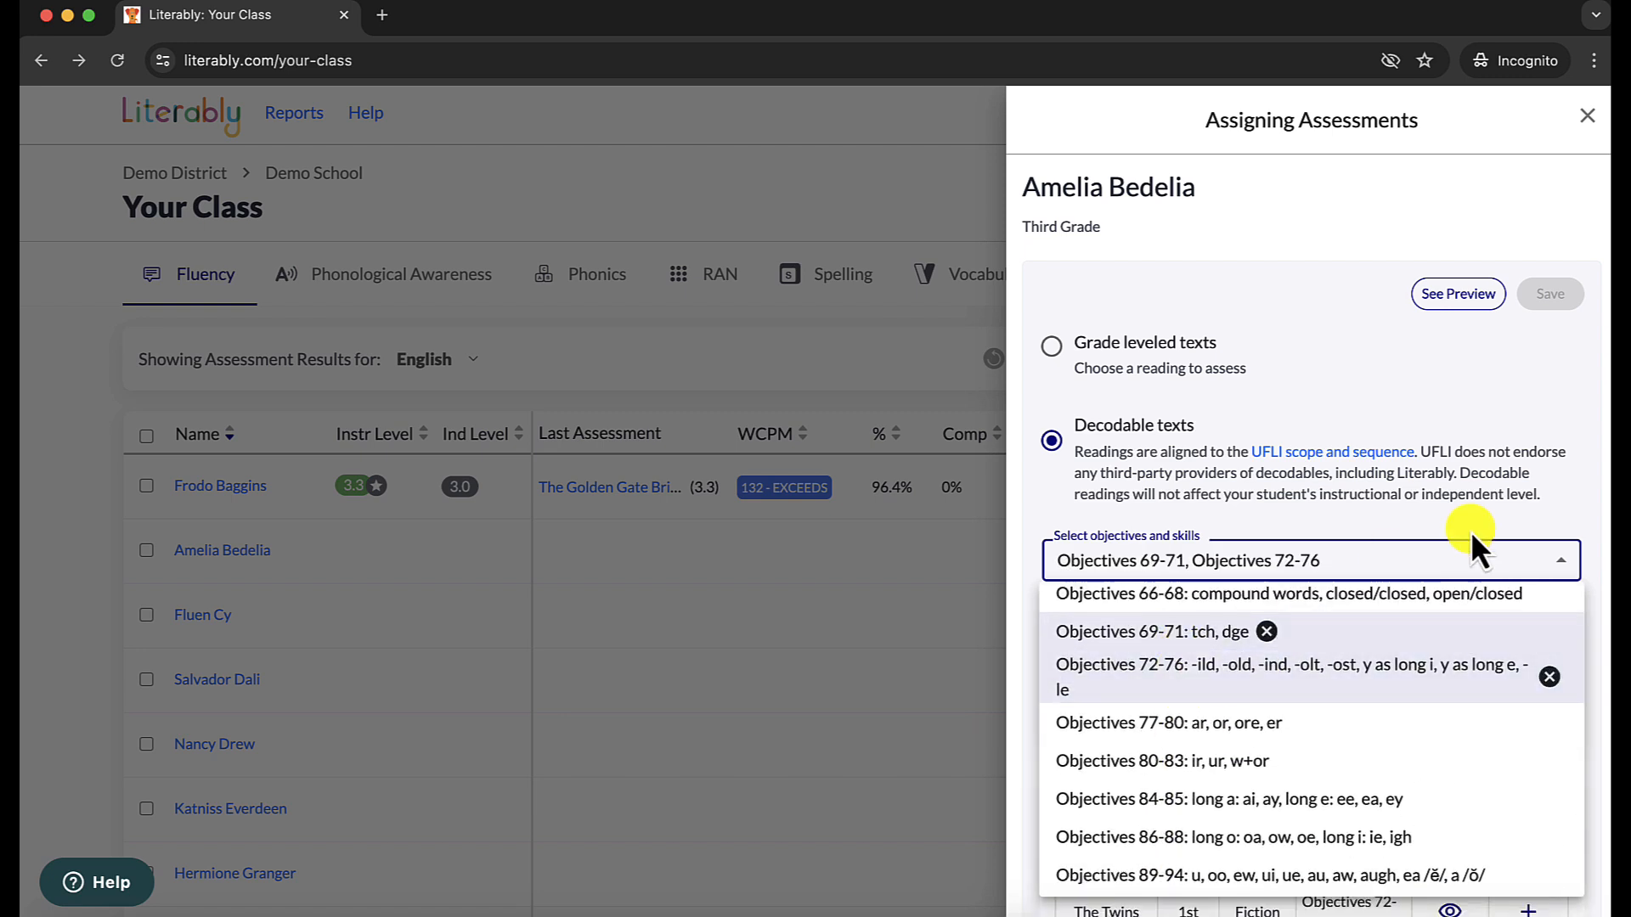
left_click(1514, 518)
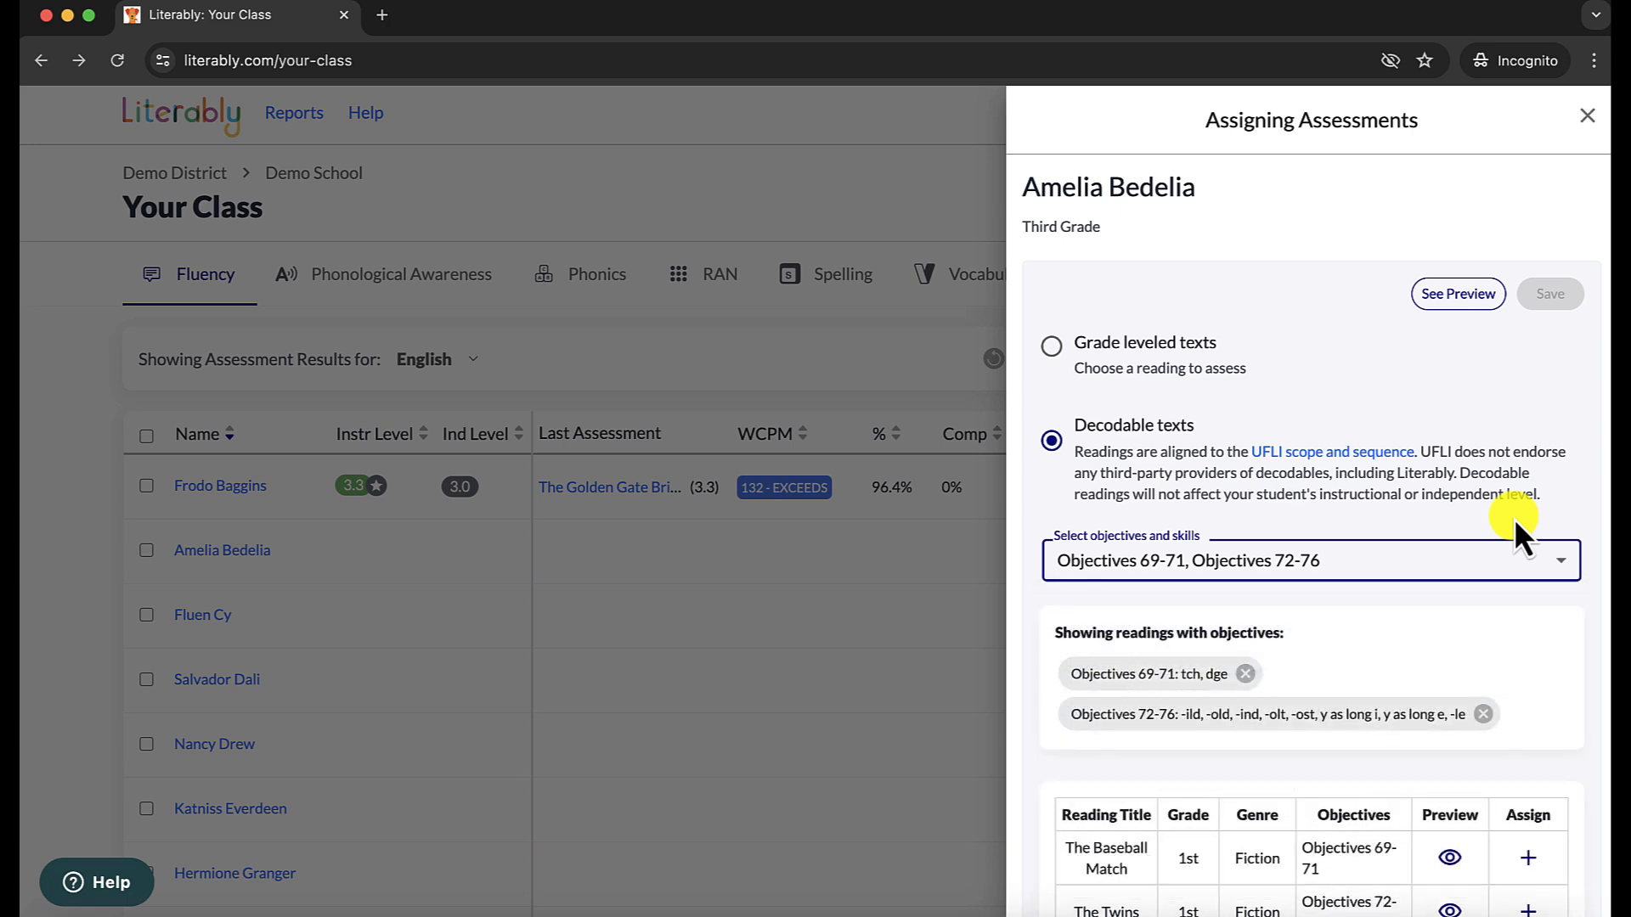
Preview The Baseball Match and save it as the student's assigned decodable reading.
scroll(1444, 634, "down", 2)
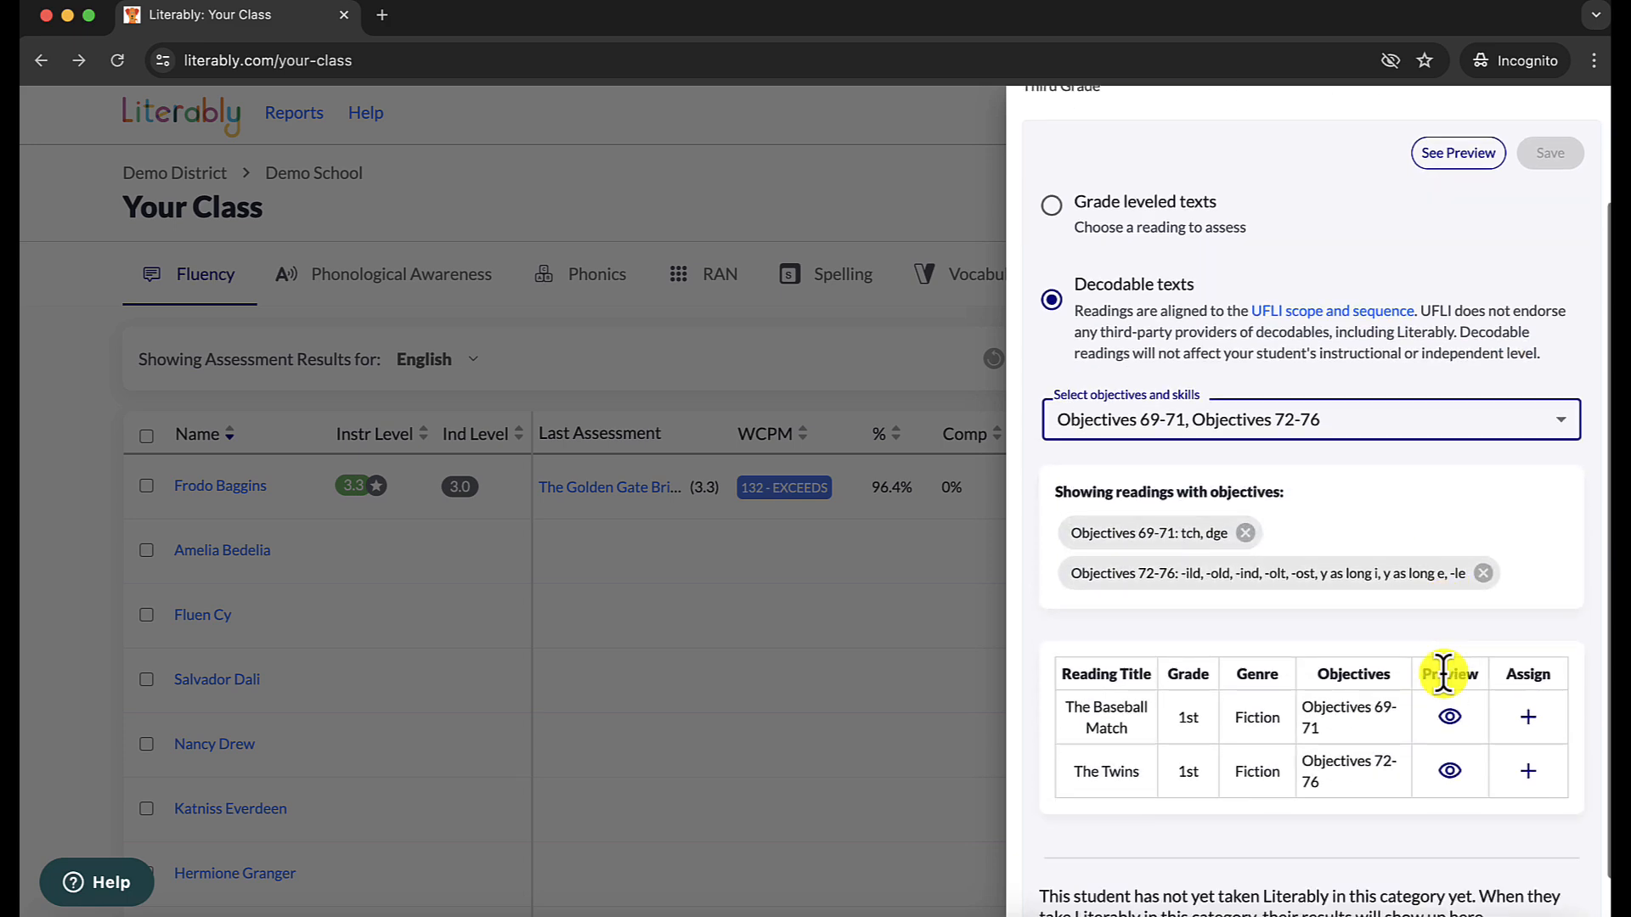
left_click(1450, 716)
scroll(883, 440, "down", 10)
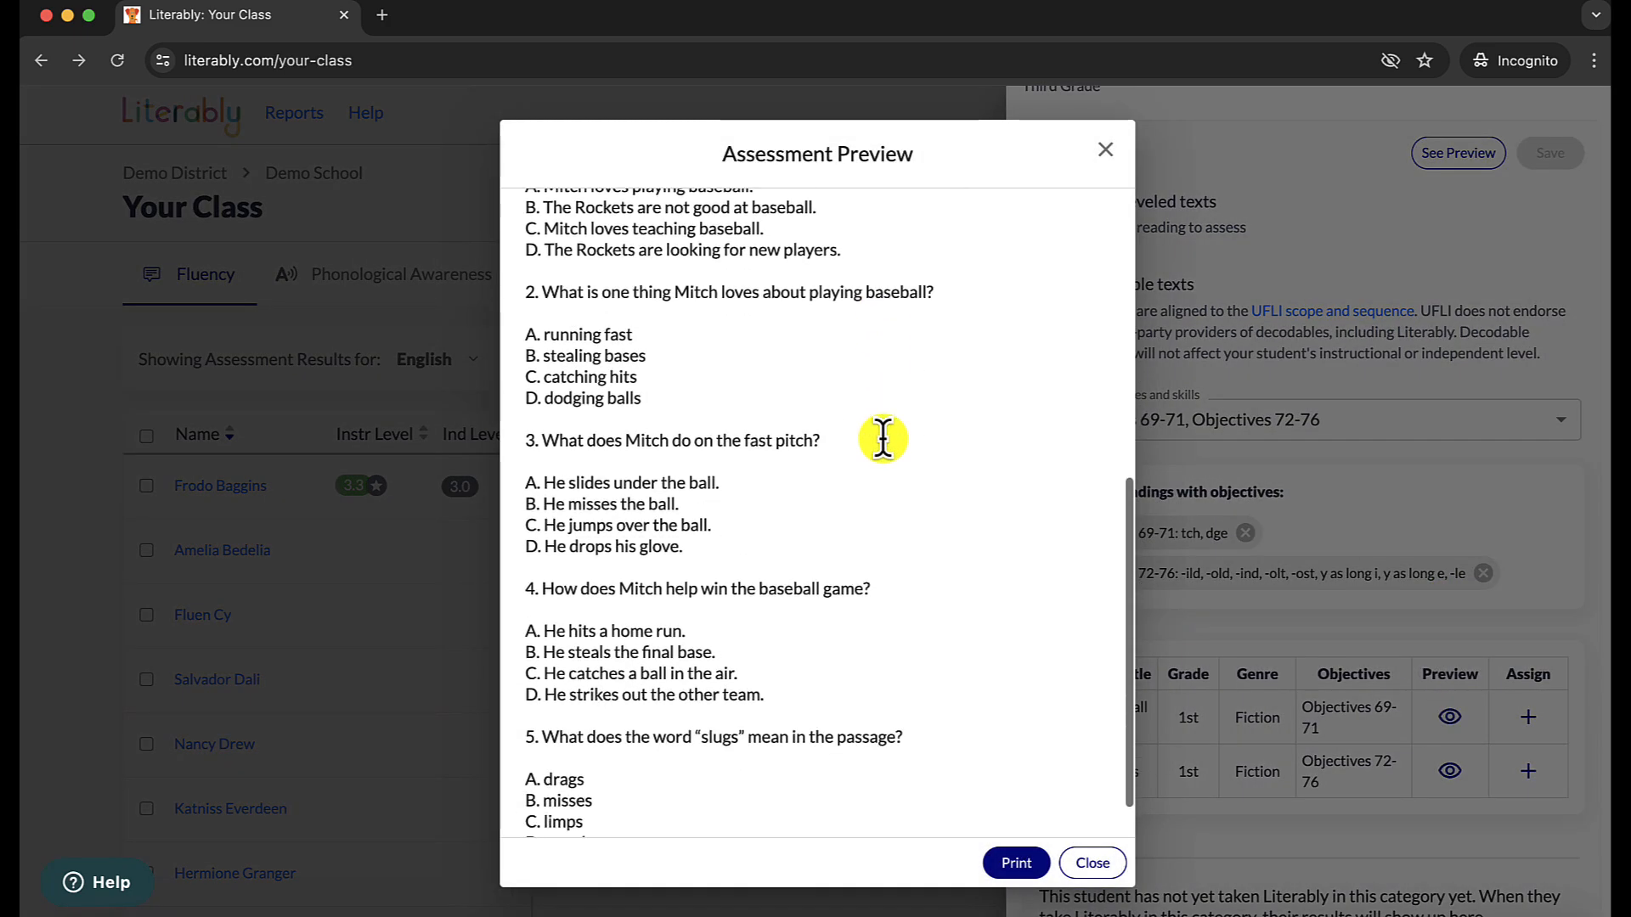
scroll(883, 441, "up", 10)
left_click(1092, 863)
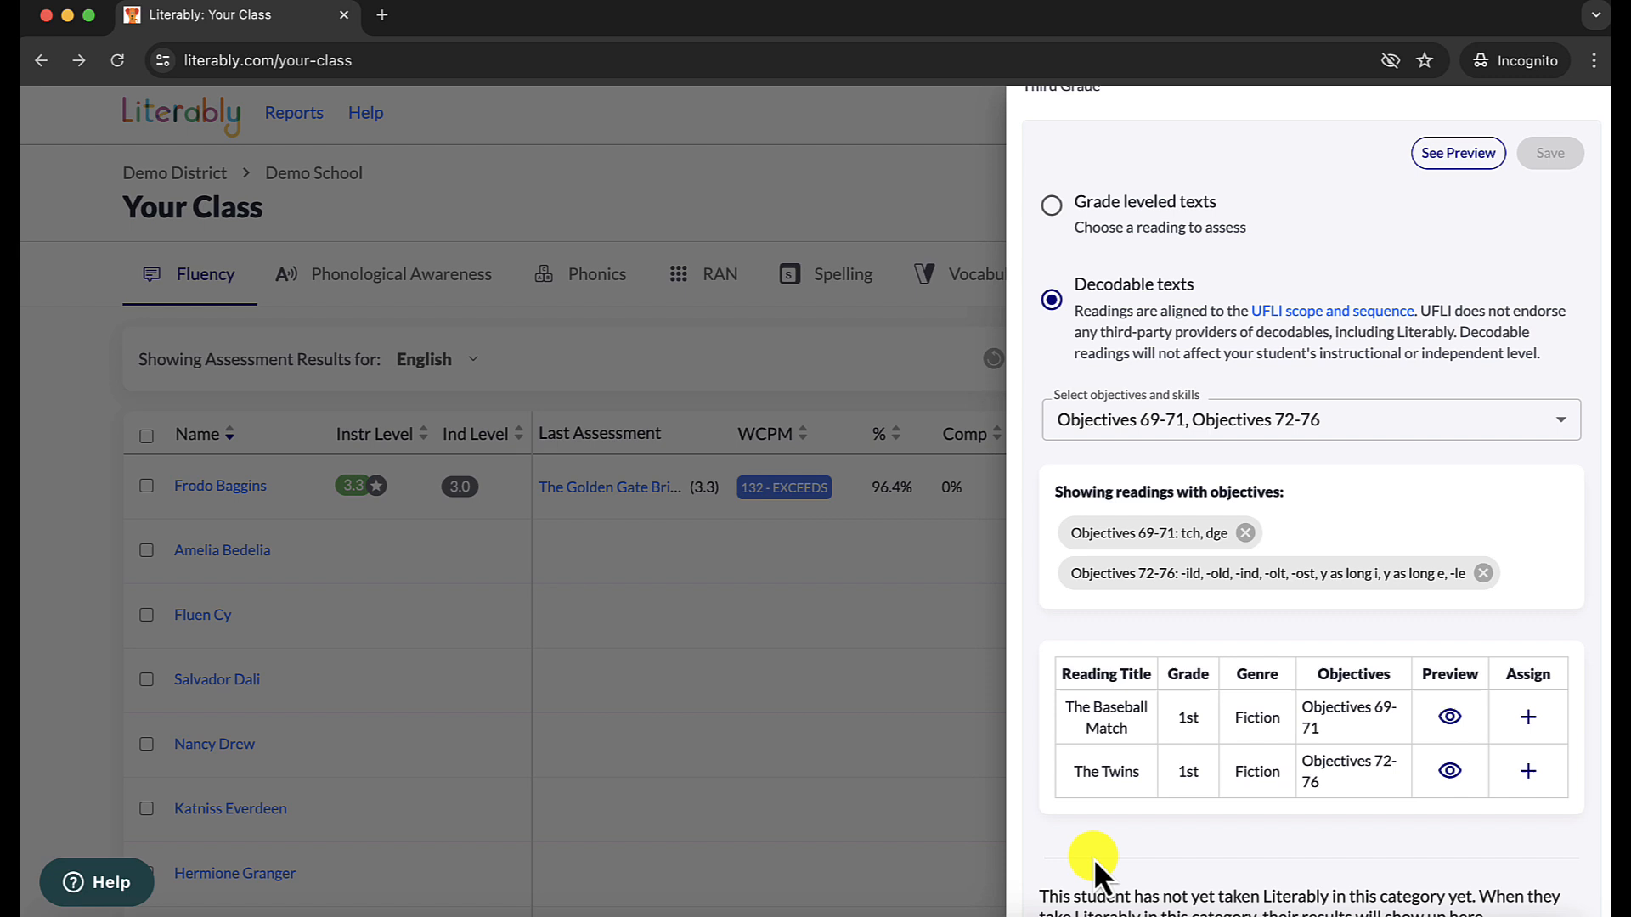
left_click(1528, 719)
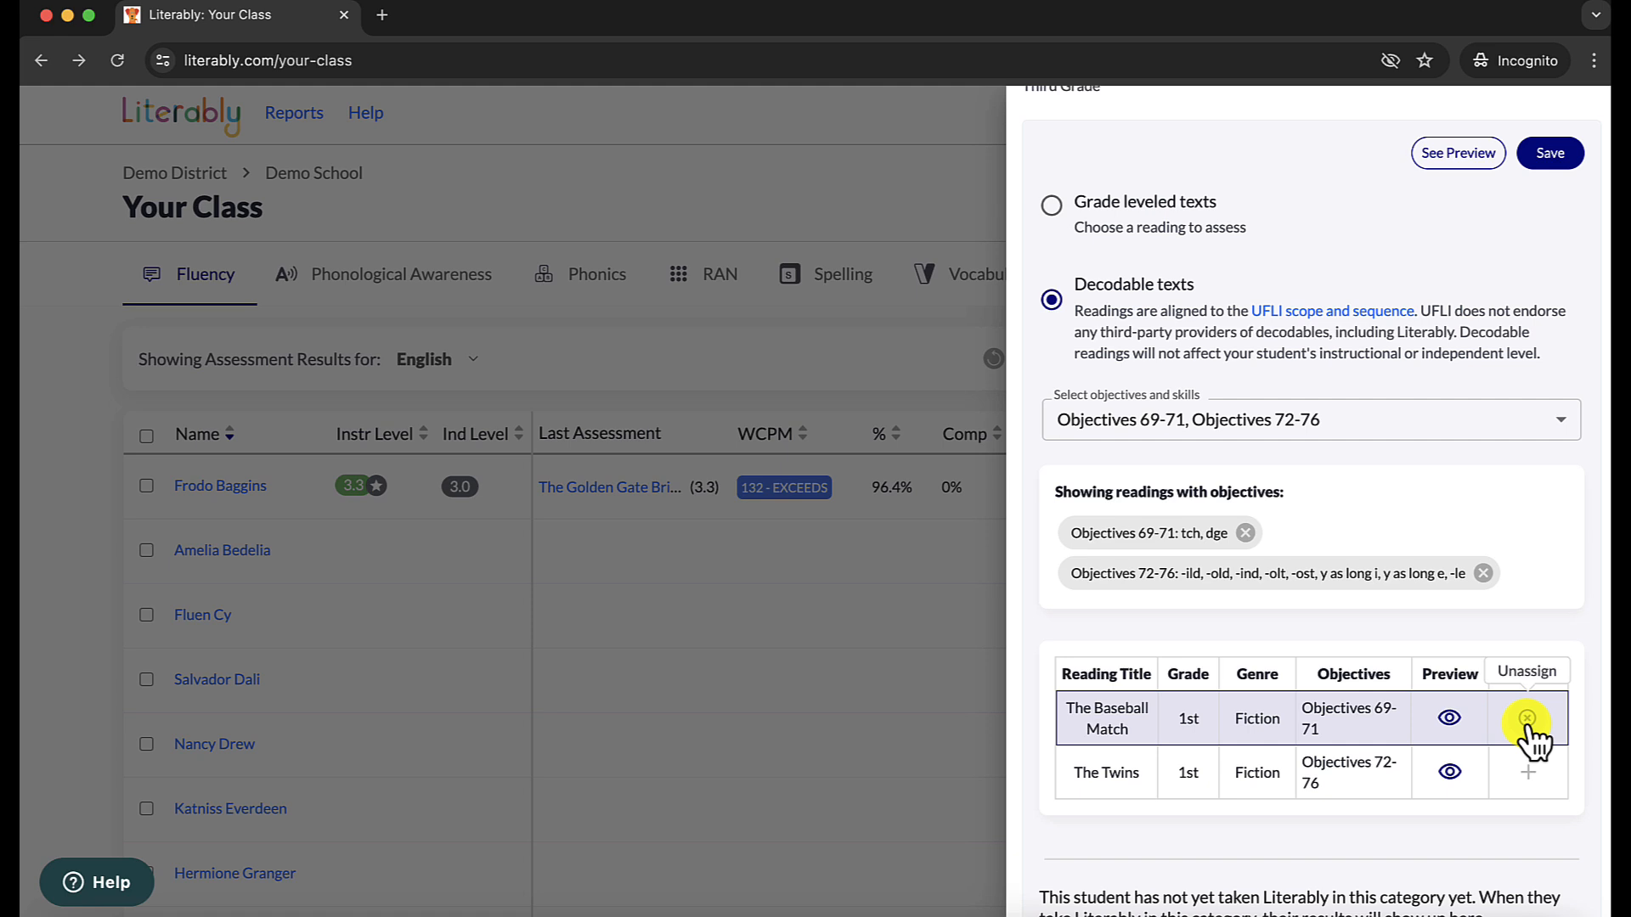
left_click(1550, 155)
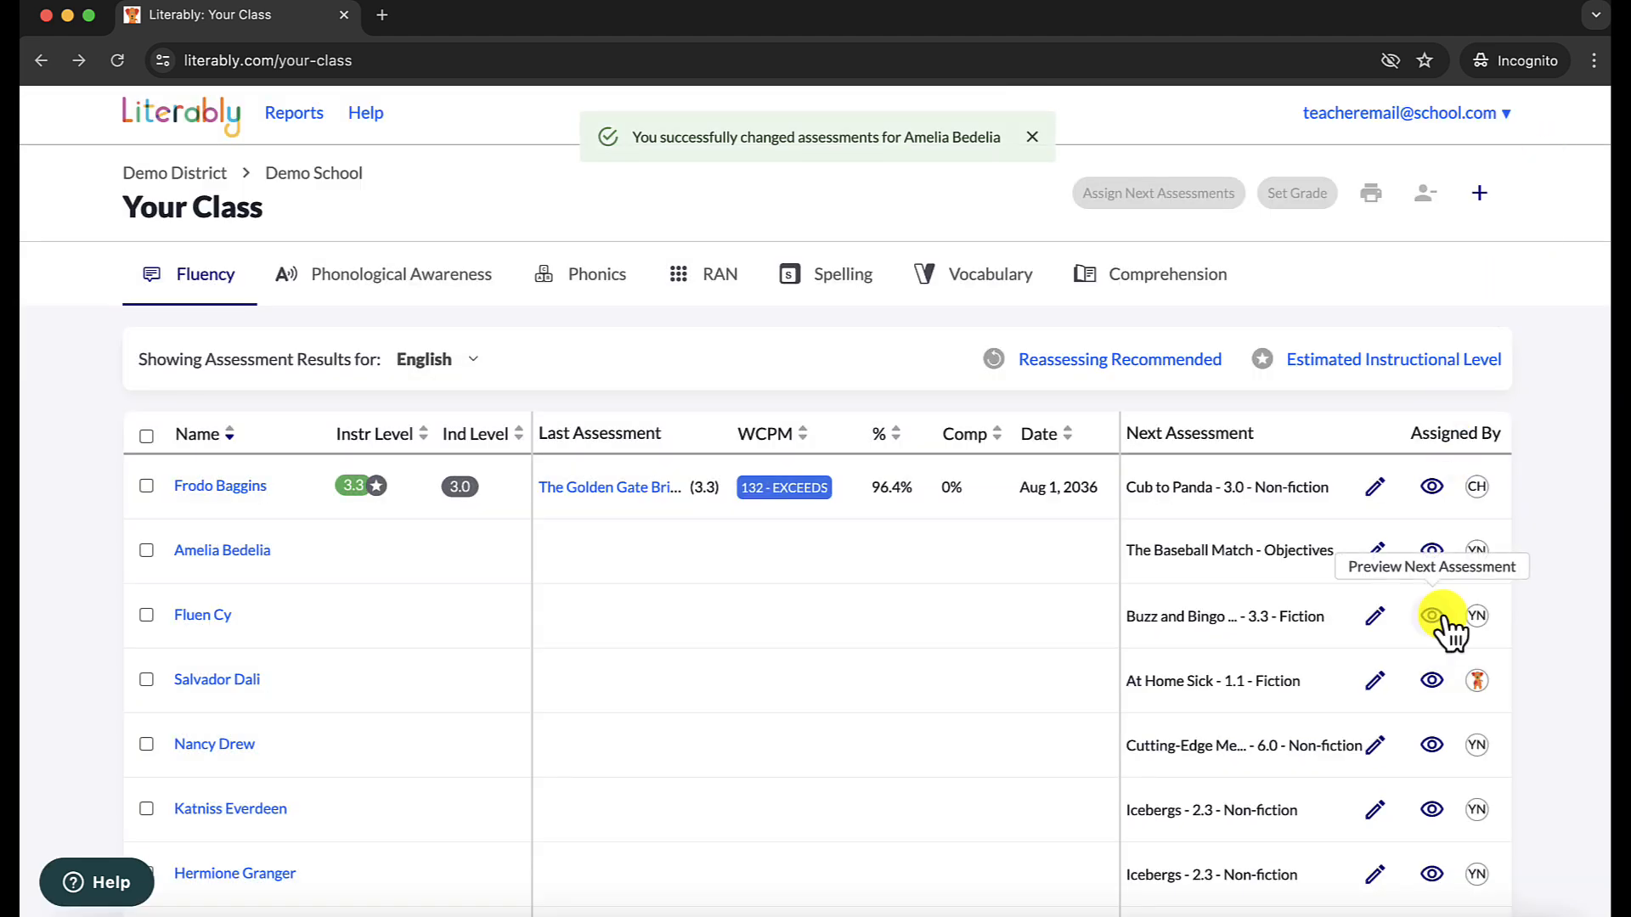
Check the next assessment now listed for the second-listed student.
triple_click(1263, 551)
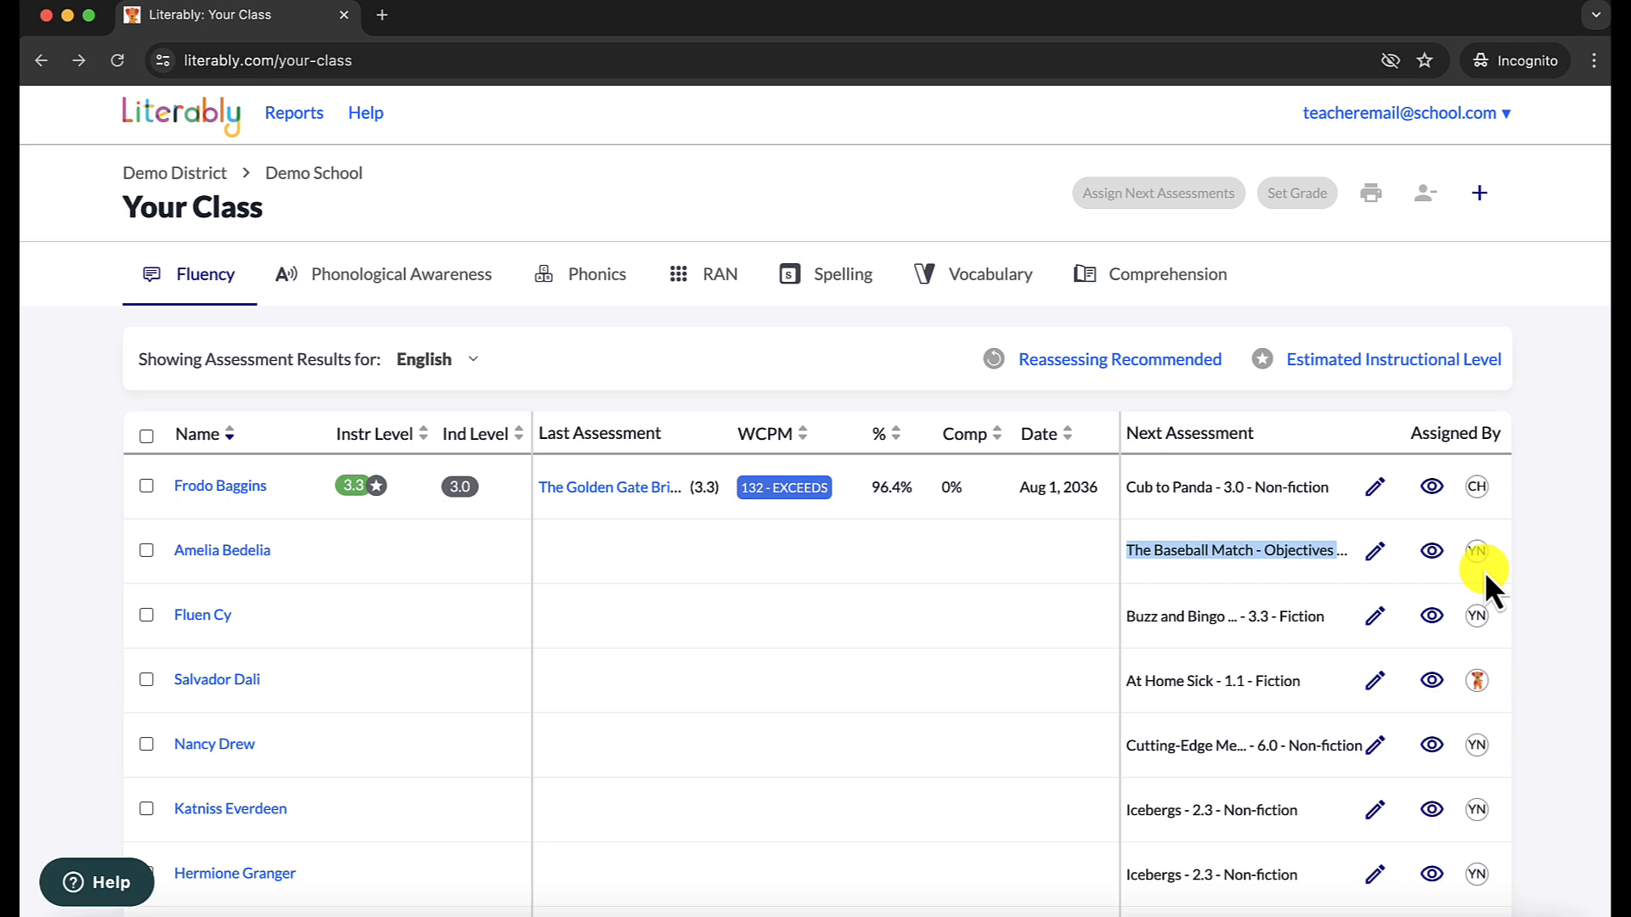
left_click(1008, 711)
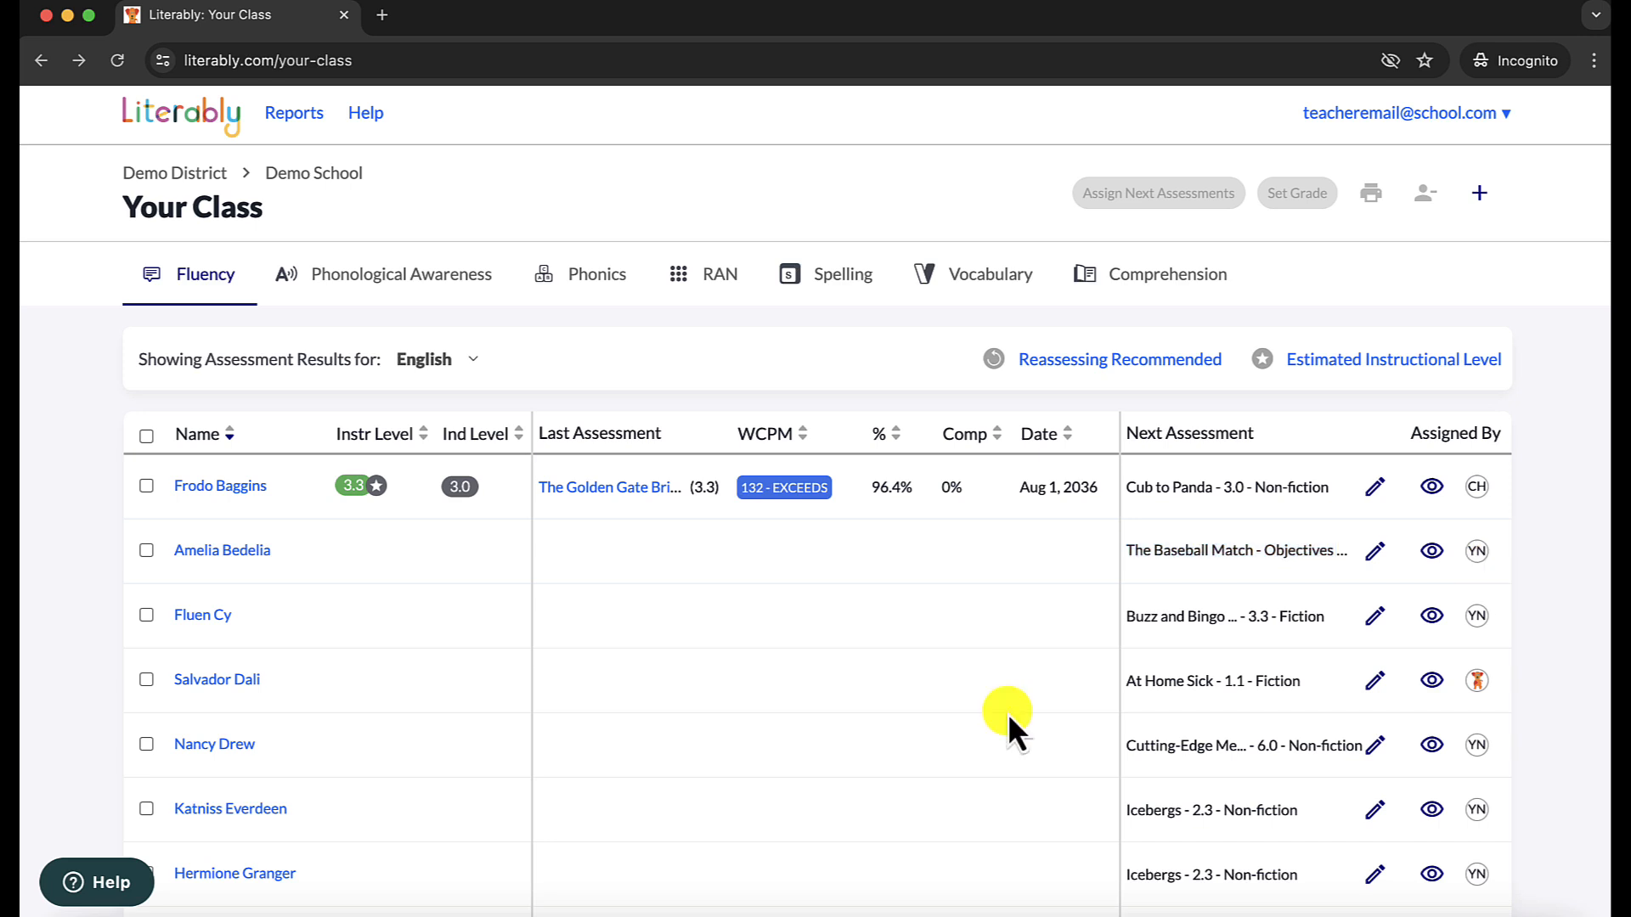
Select the first two students, extend the selection to the whole class, and clear it.
left_click(146, 486)
left_click(146, 550)
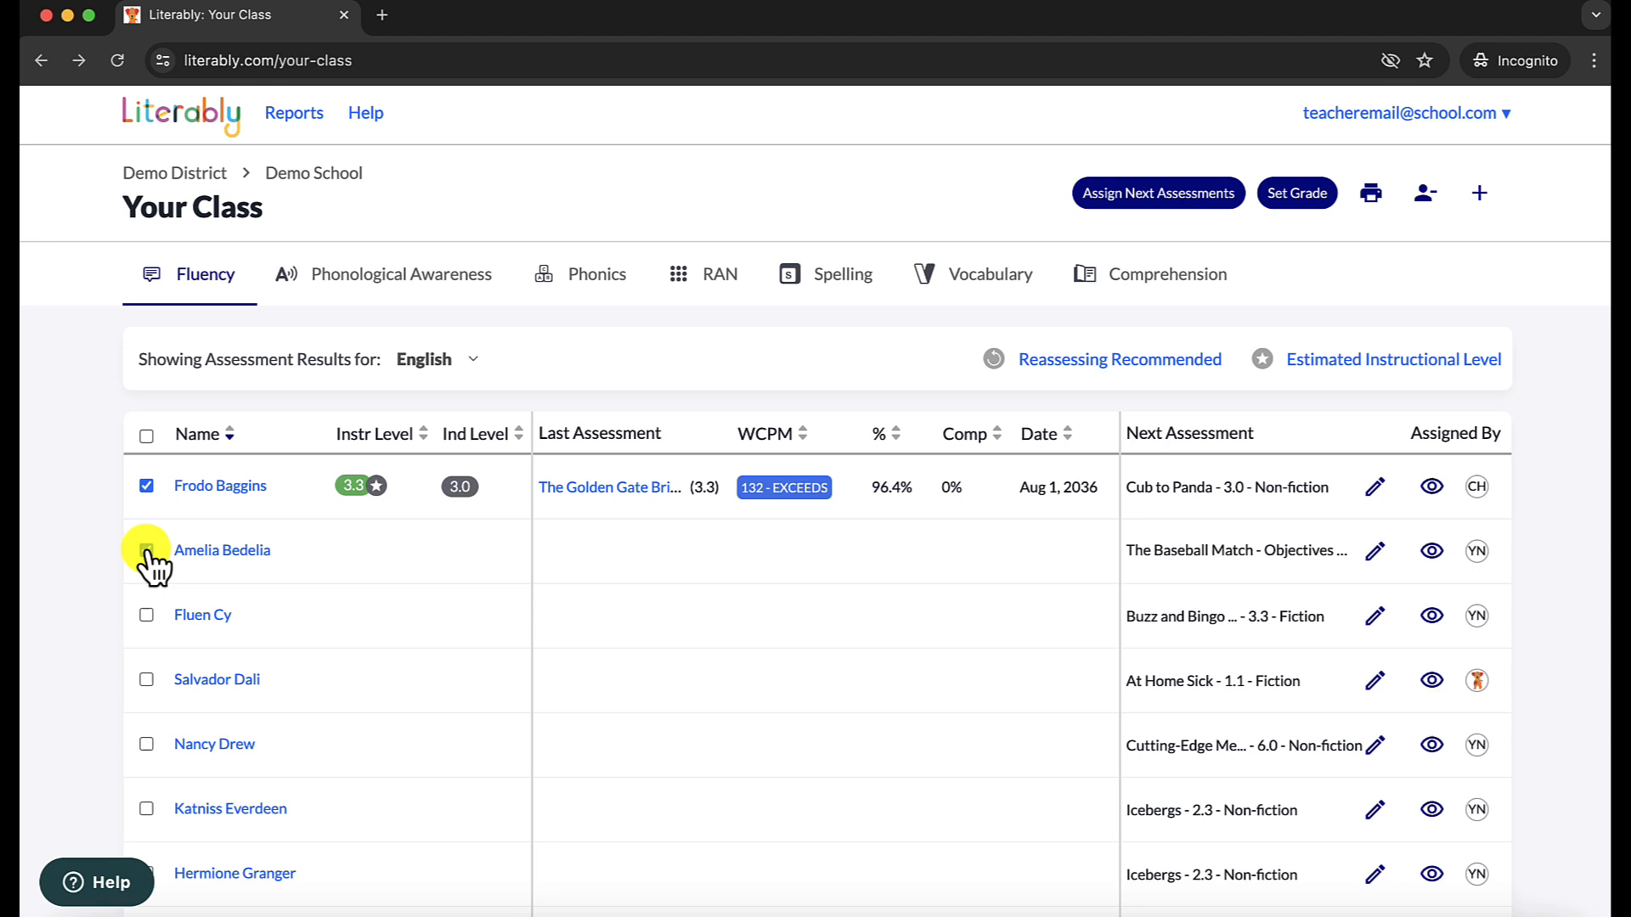
left_click(147, 437)
left_click(147, 436)
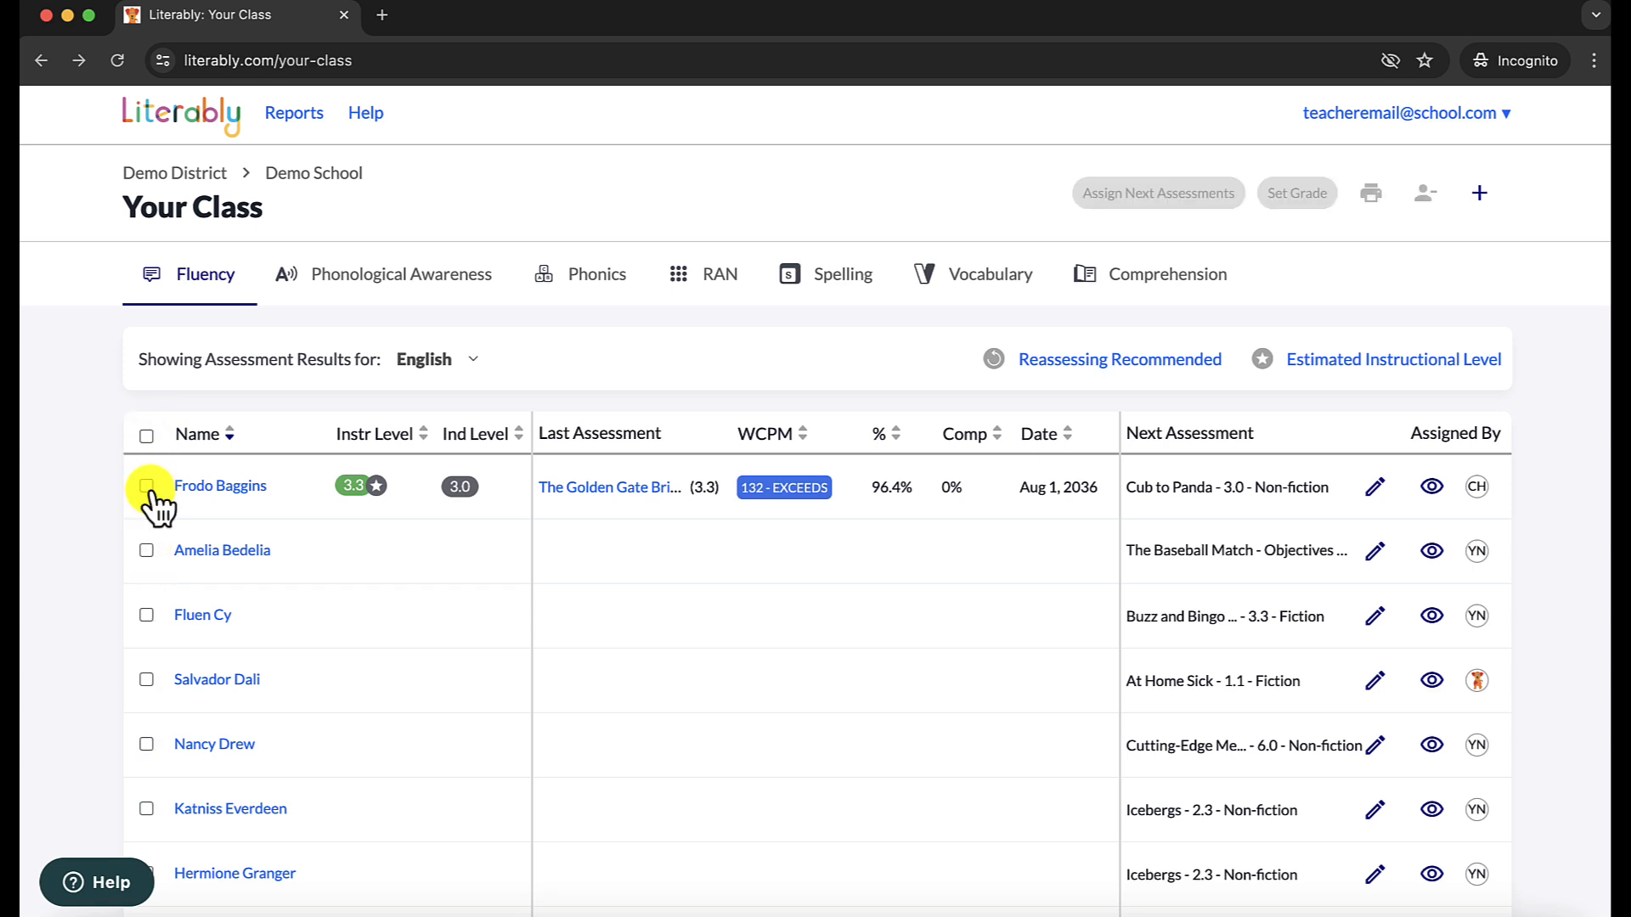
Select the first two students, examine the options for assigning their next fluency assessments together, and close without saving.
left_click(146, 486)
left_click(146, 550)
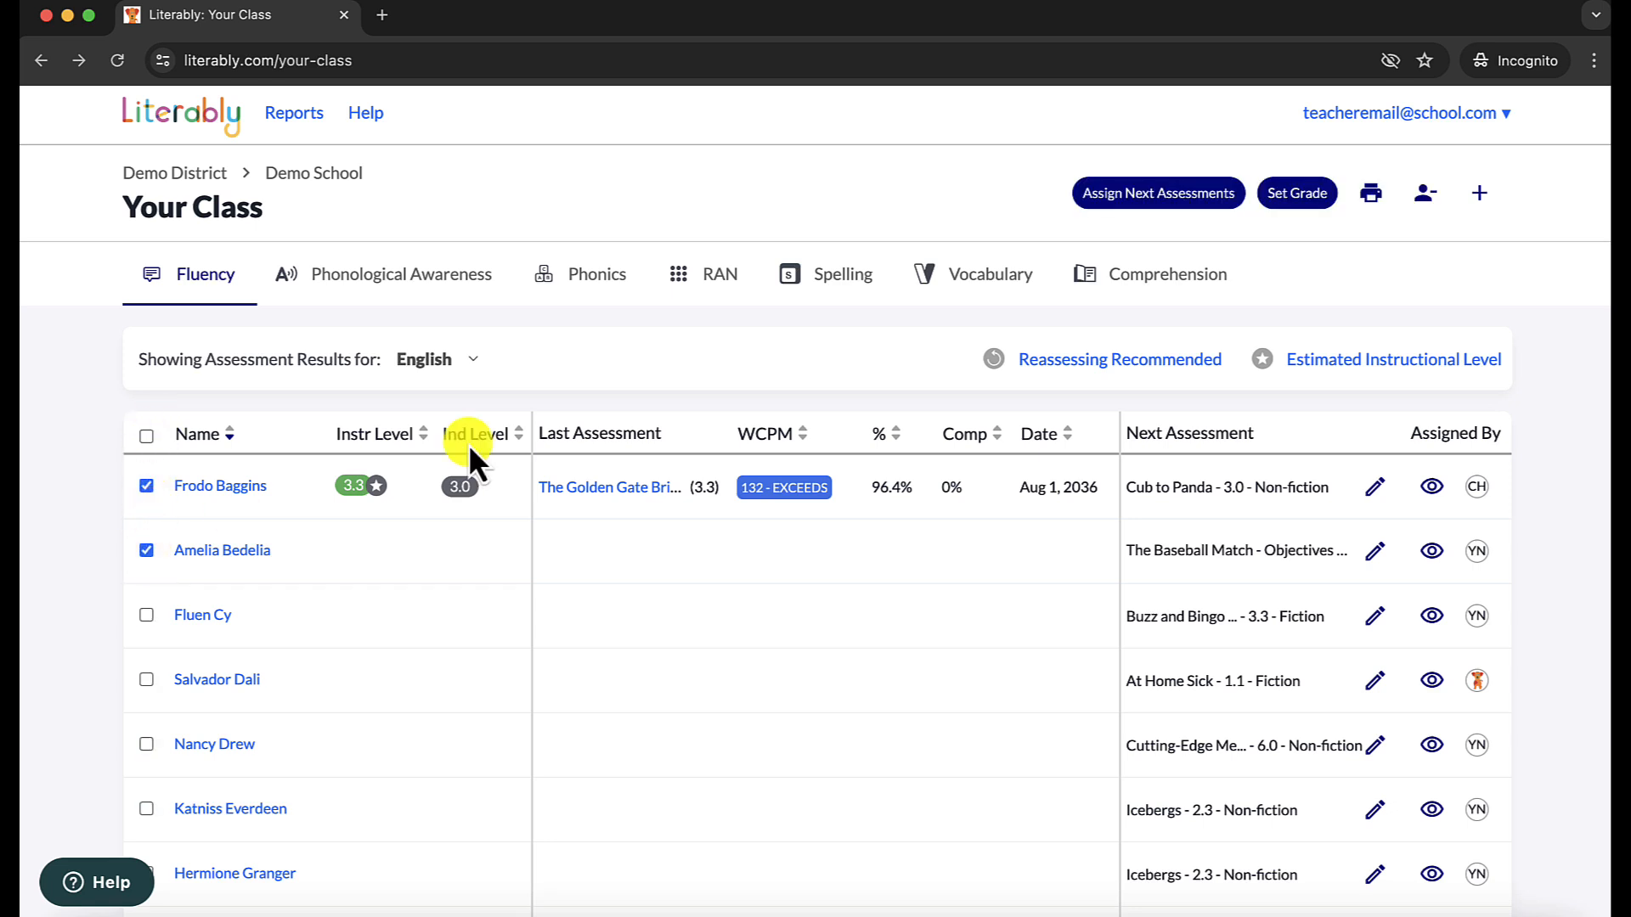
left_click(1139, 205)
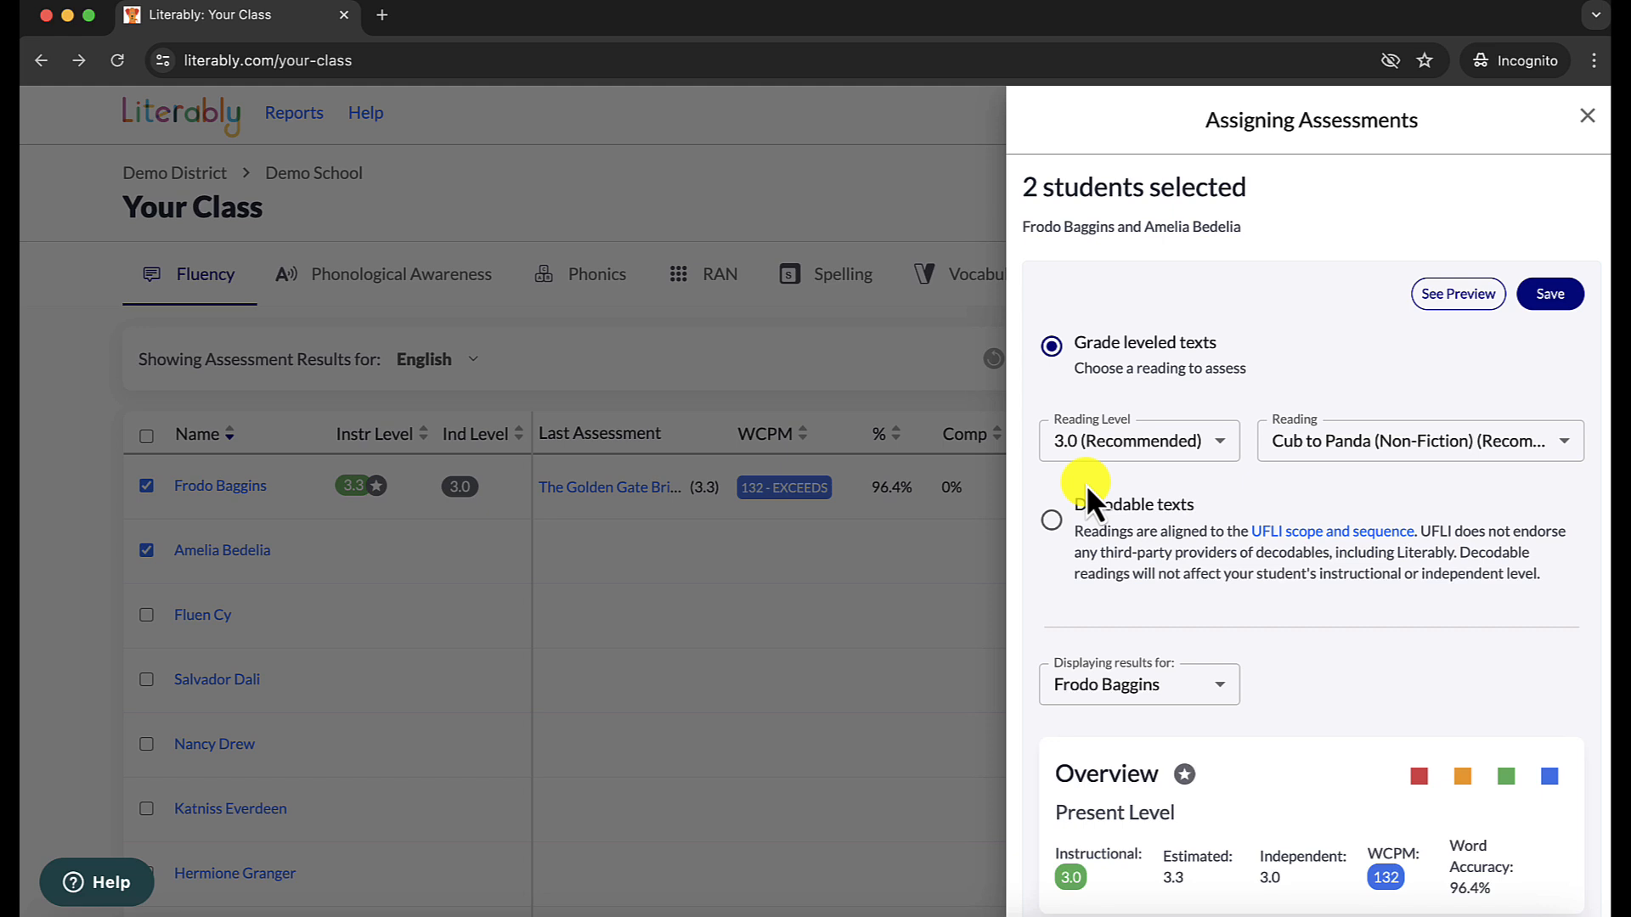
triple_click(1048, 223)
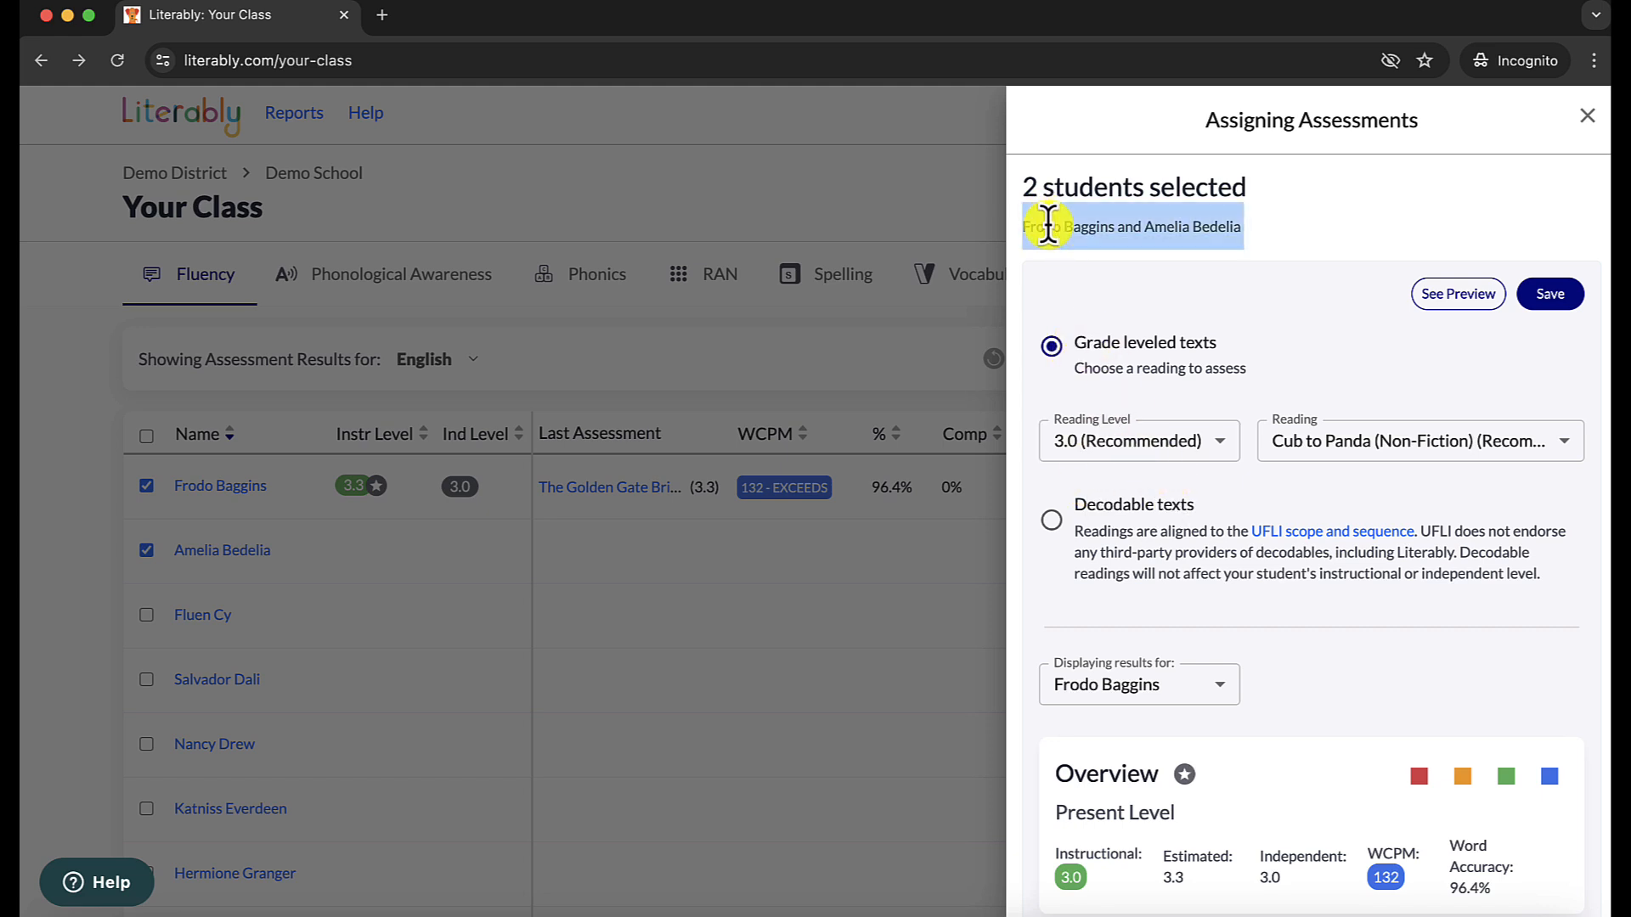
left_click(1586, 119)
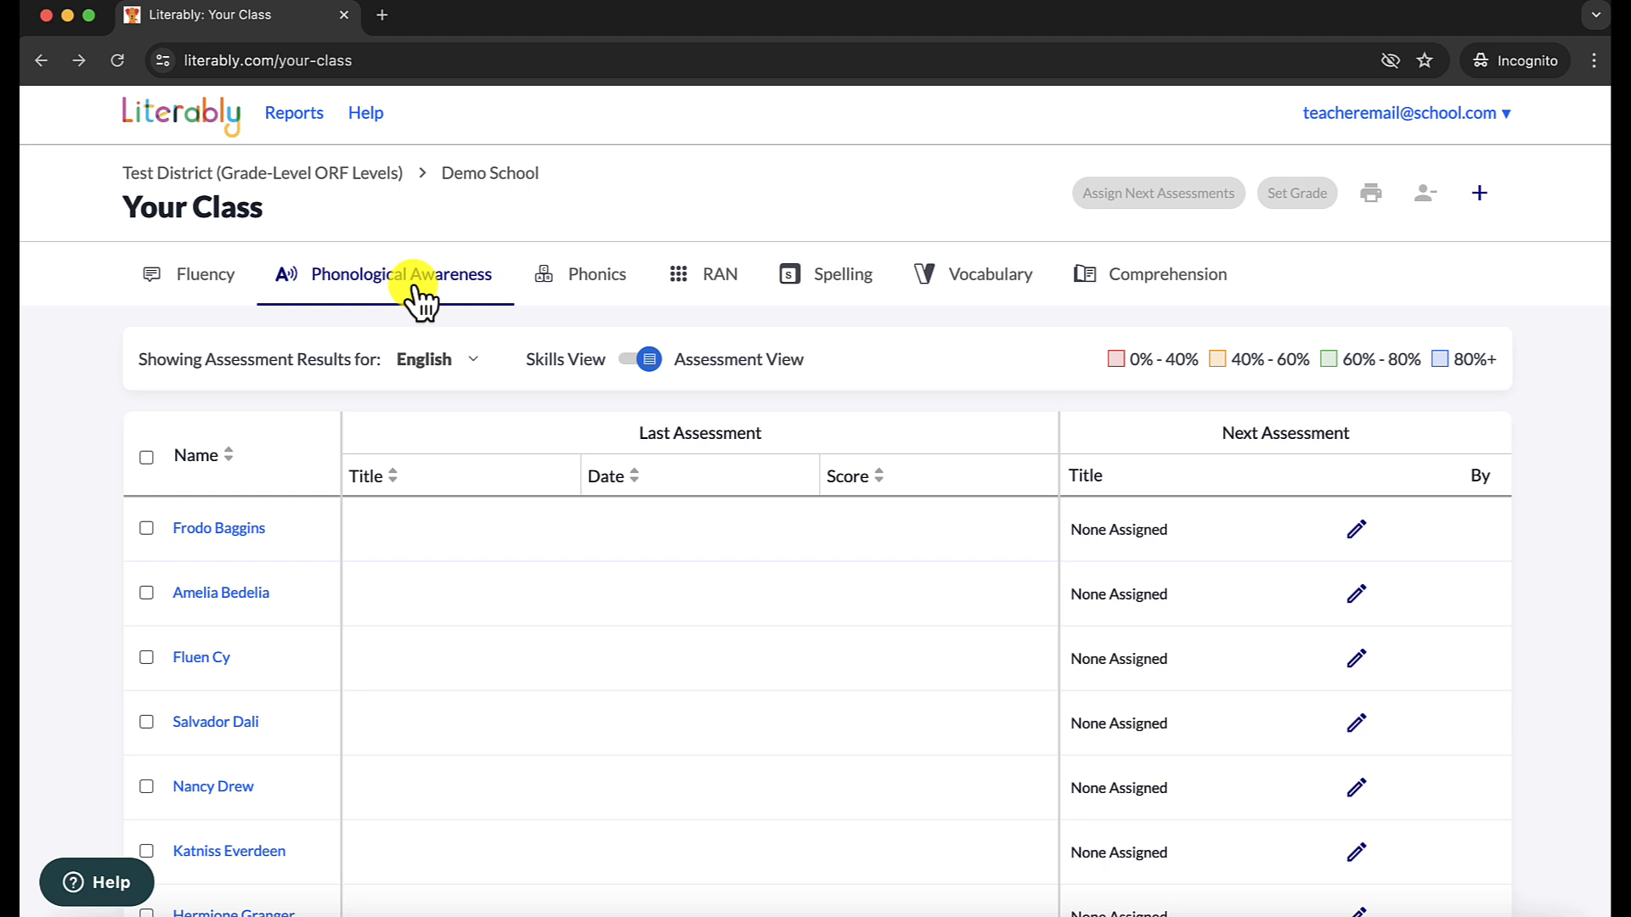
Choose the pre-made Phonological Awareness 1st Grade Form 1 for the first-listed student's next phonological awareness assessment.
left_click(1356, 533)
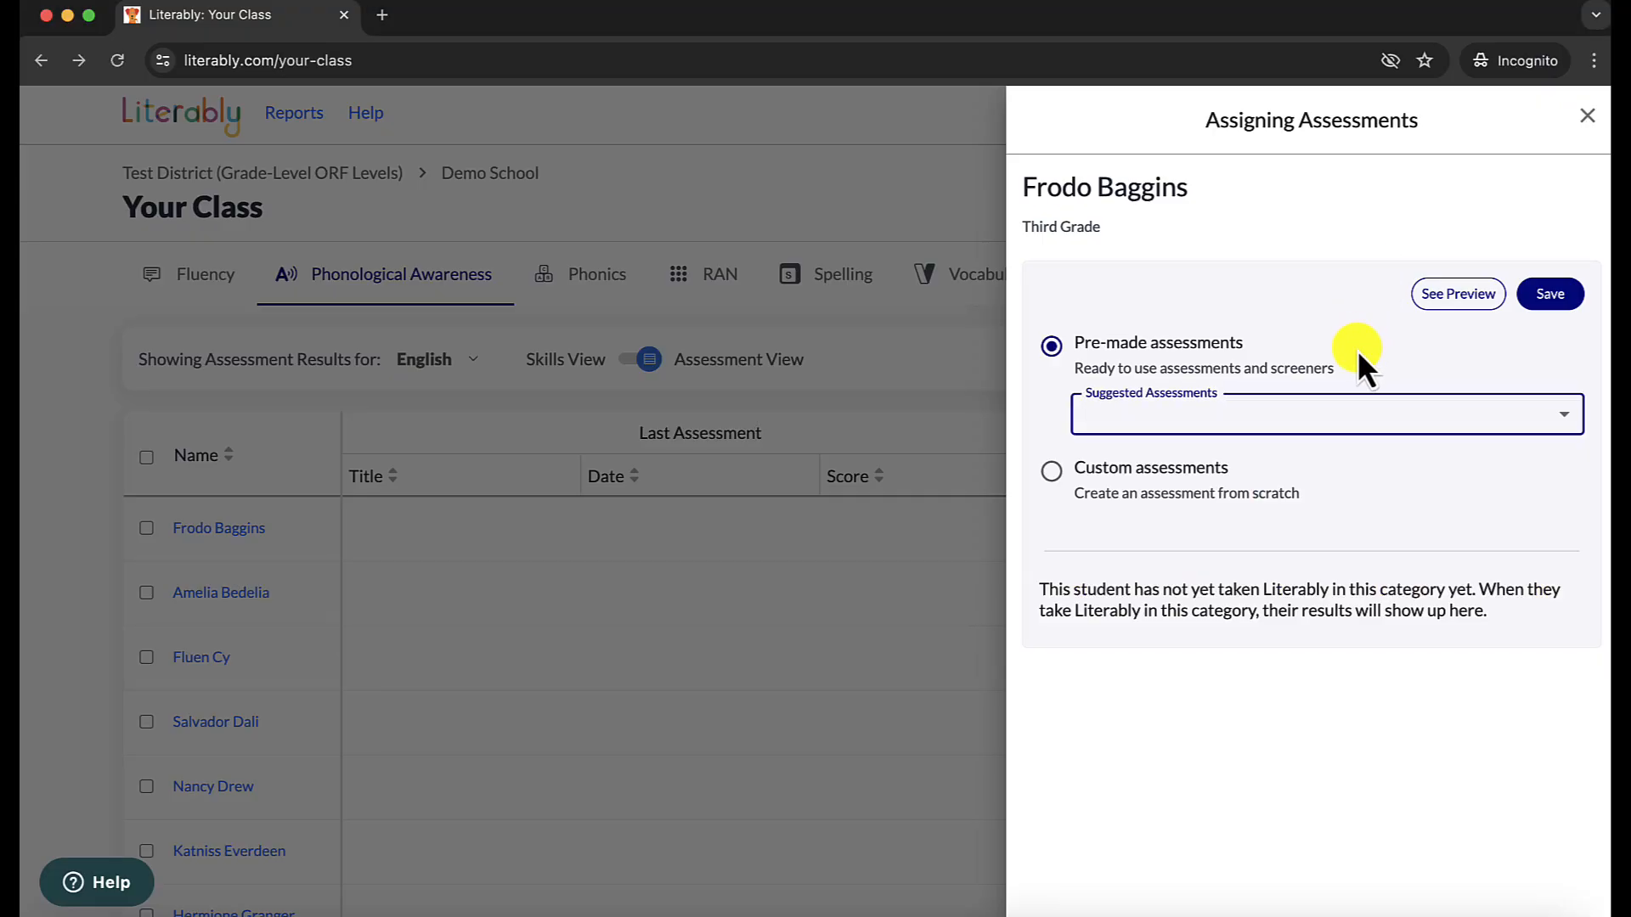
left_click(1344, 422)
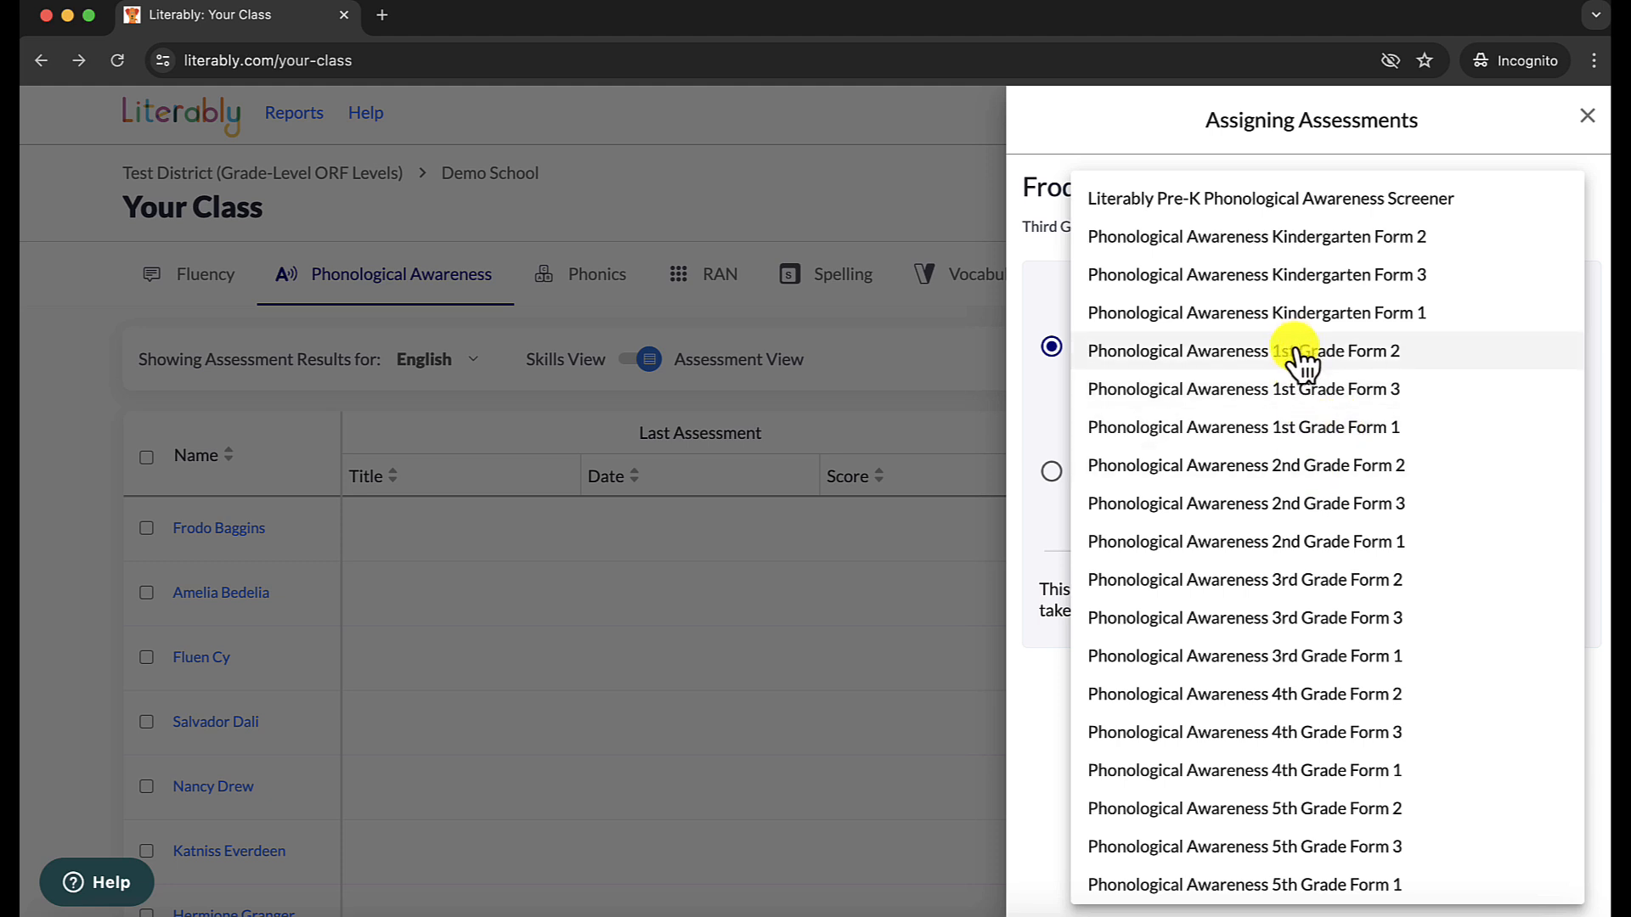
left_click(1297, 443)
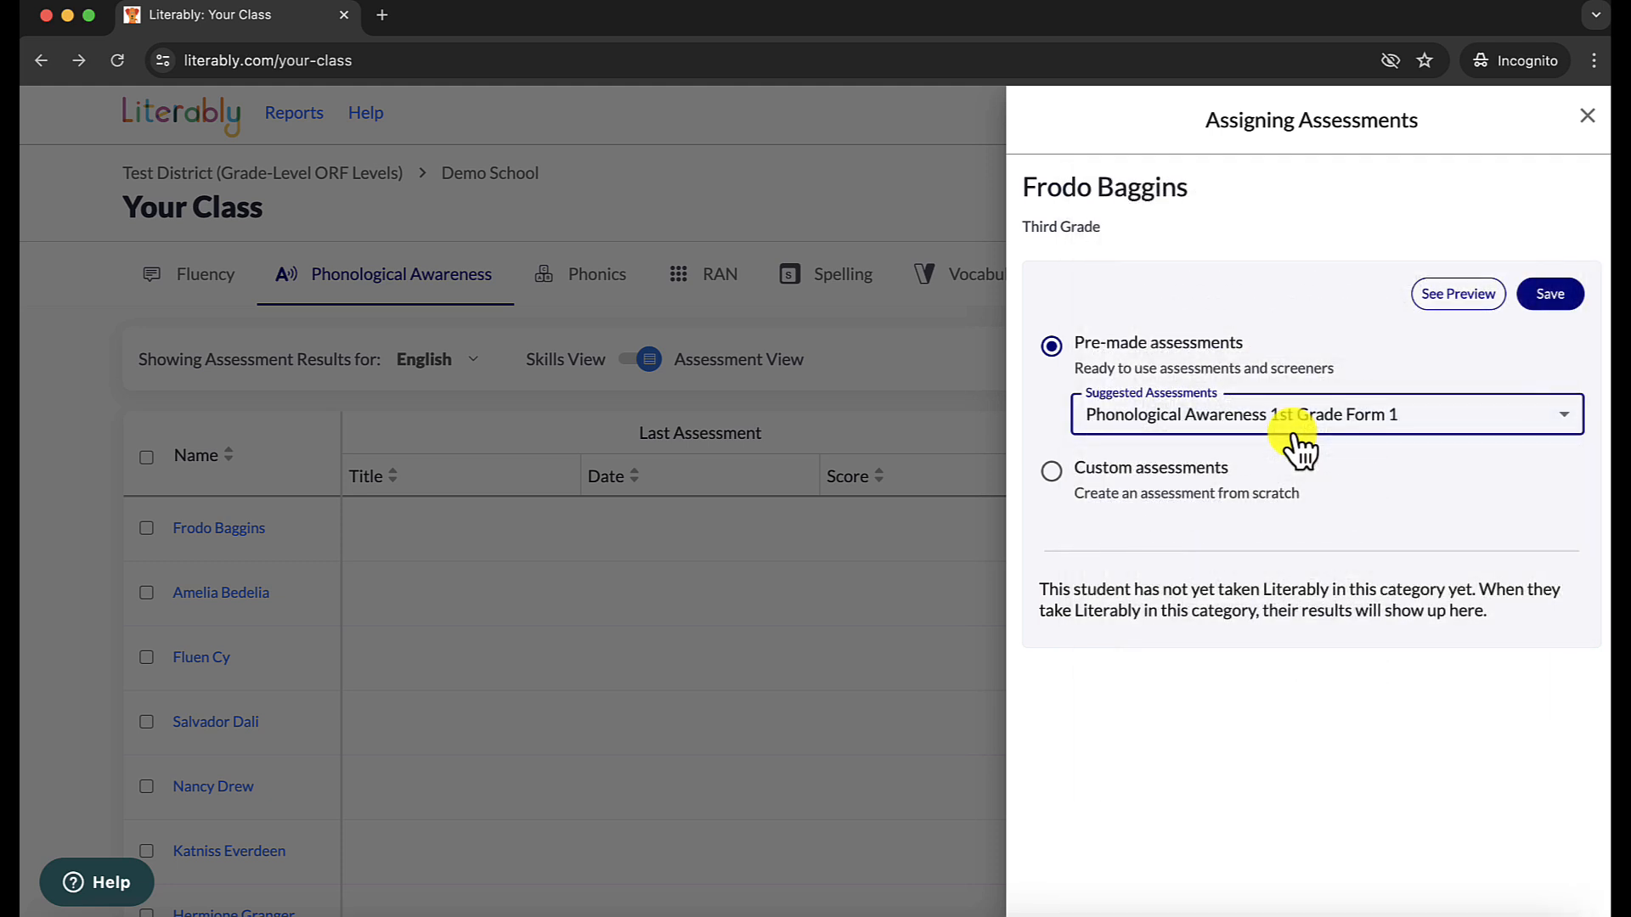
Preview the items in the chosen 1st Grade Form 1 assessment and save it for the student.
left_click(1441, 297)
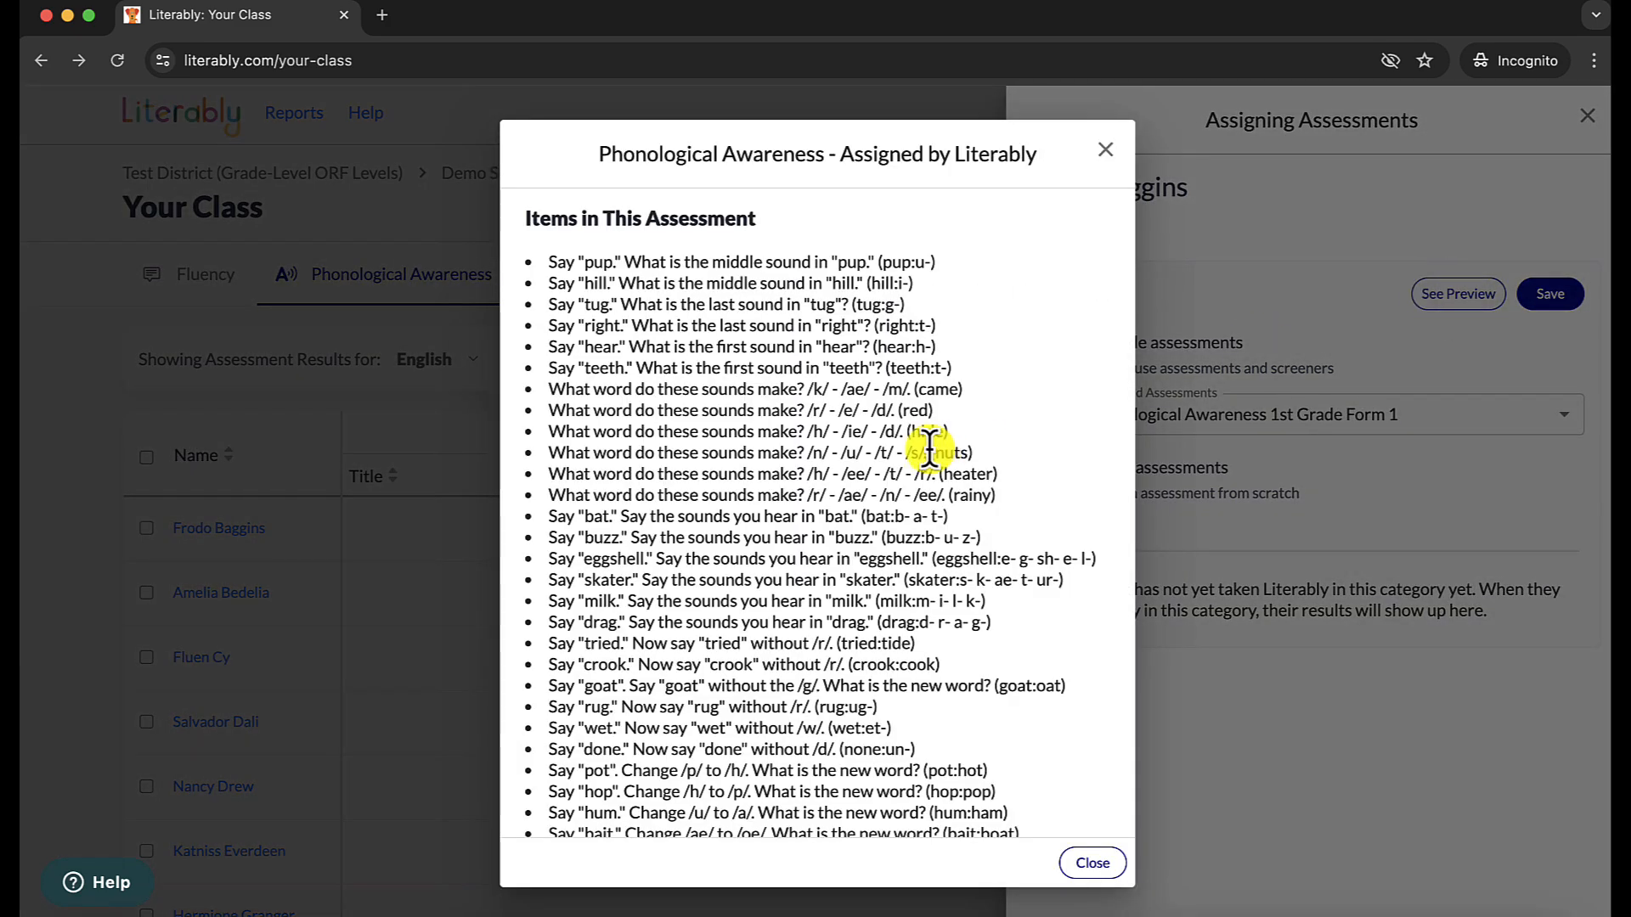
scroll(934, 448, "down", 1)
scroll(929, 449, "up", 1)
left_click(1108, 150)
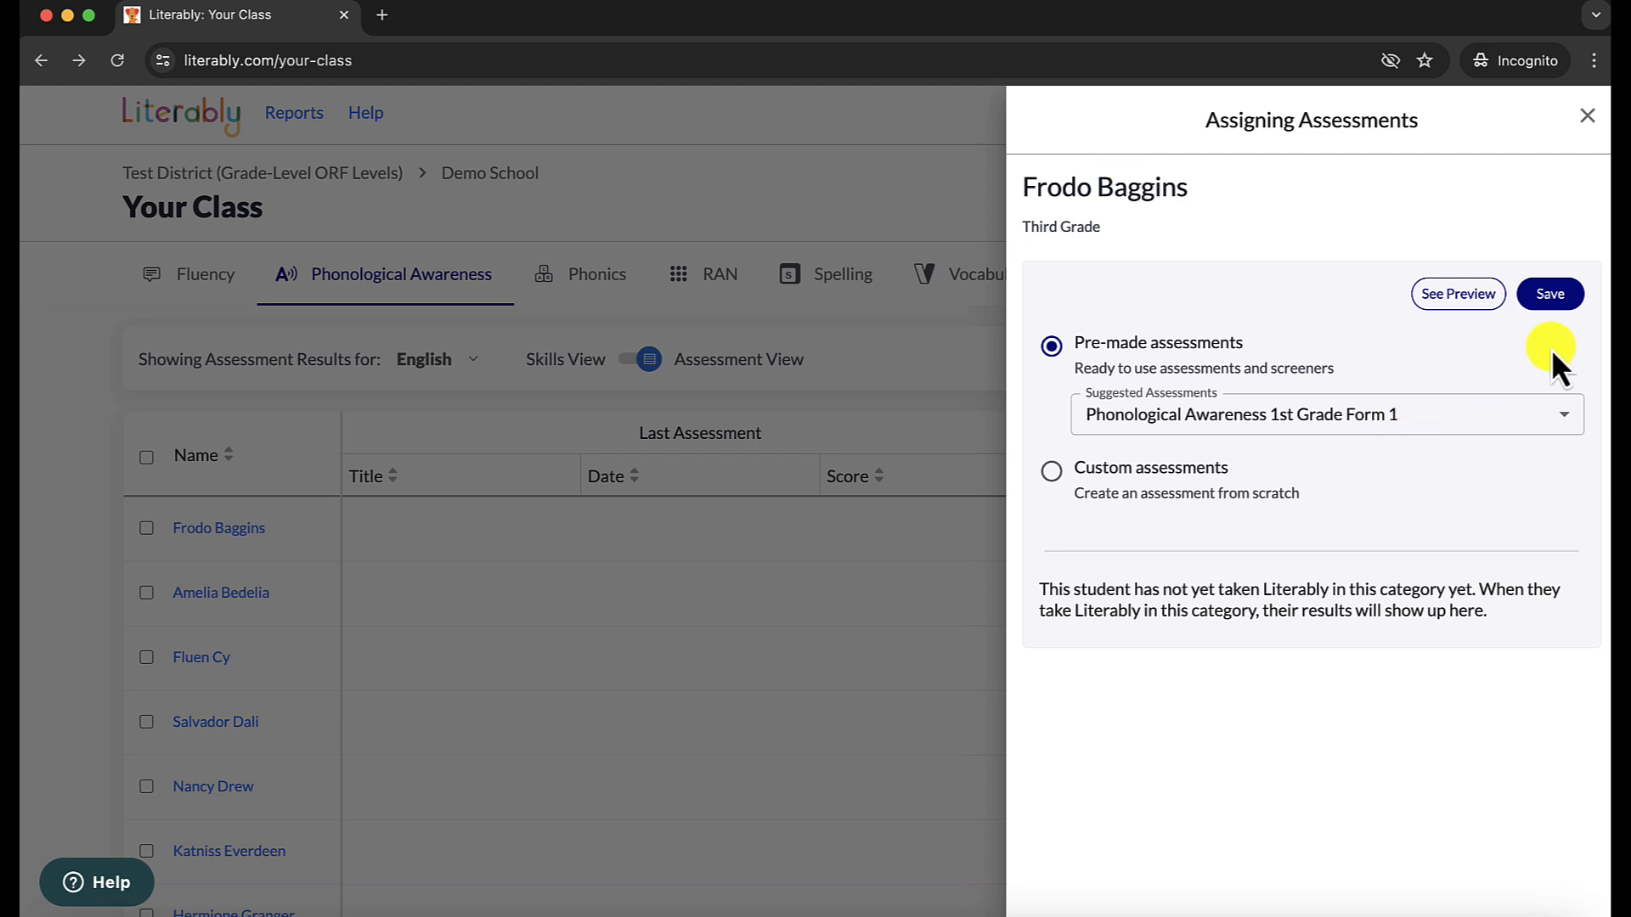
left_click(1561, 298)
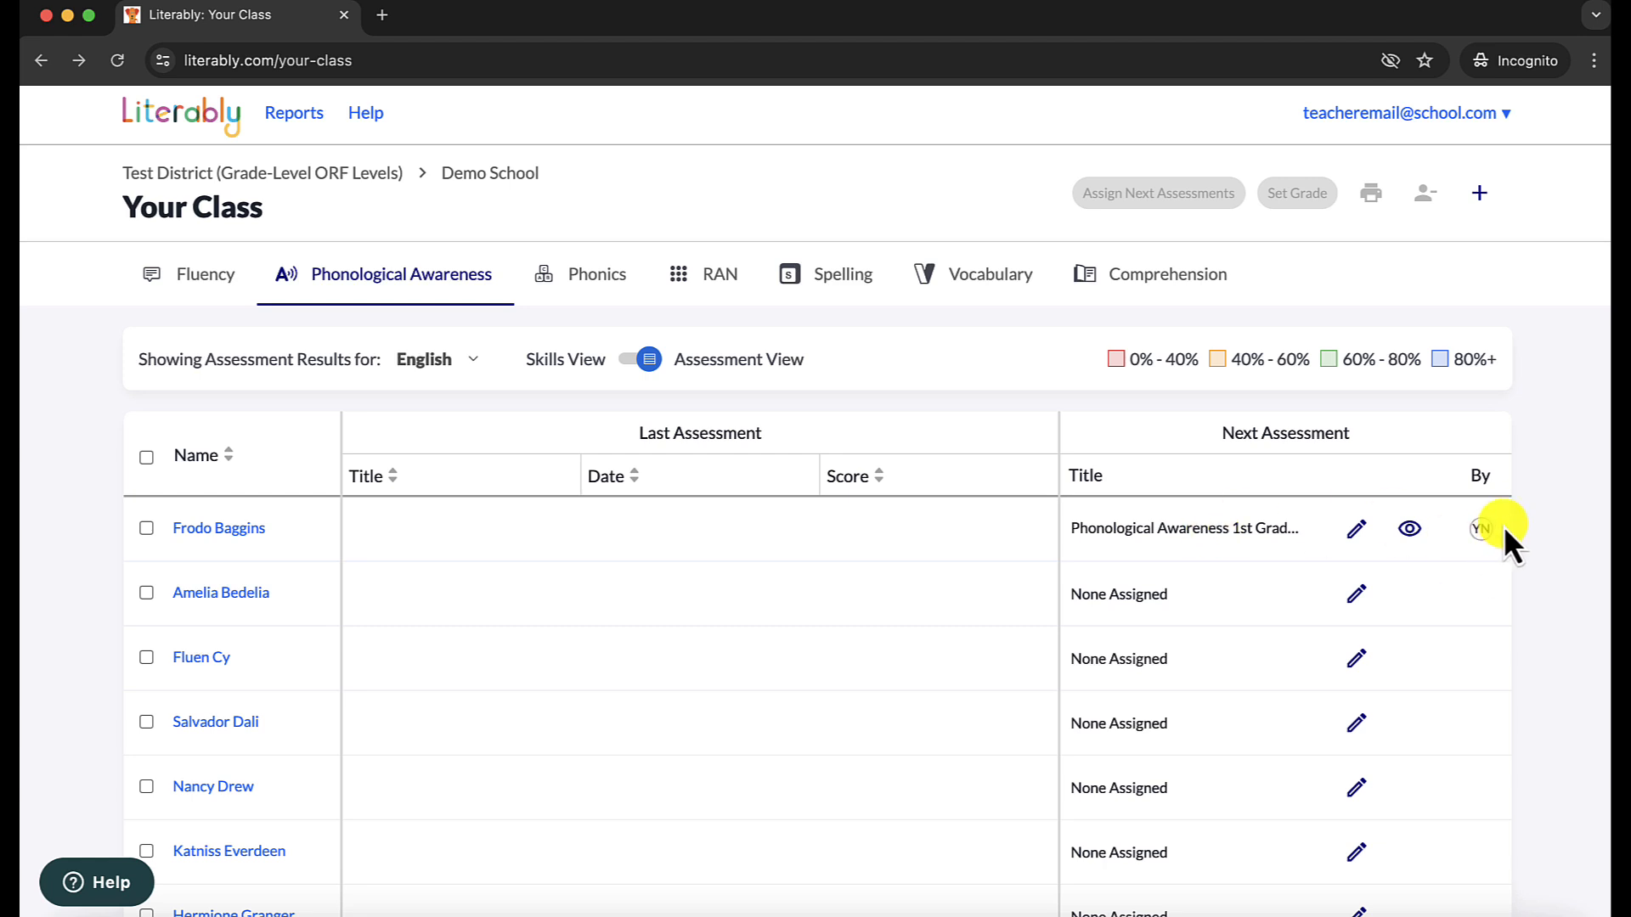
Select the whole class in the phonological awareness list and clear the selection.
mouse_move(1483, 548)
left_click(146, 457)
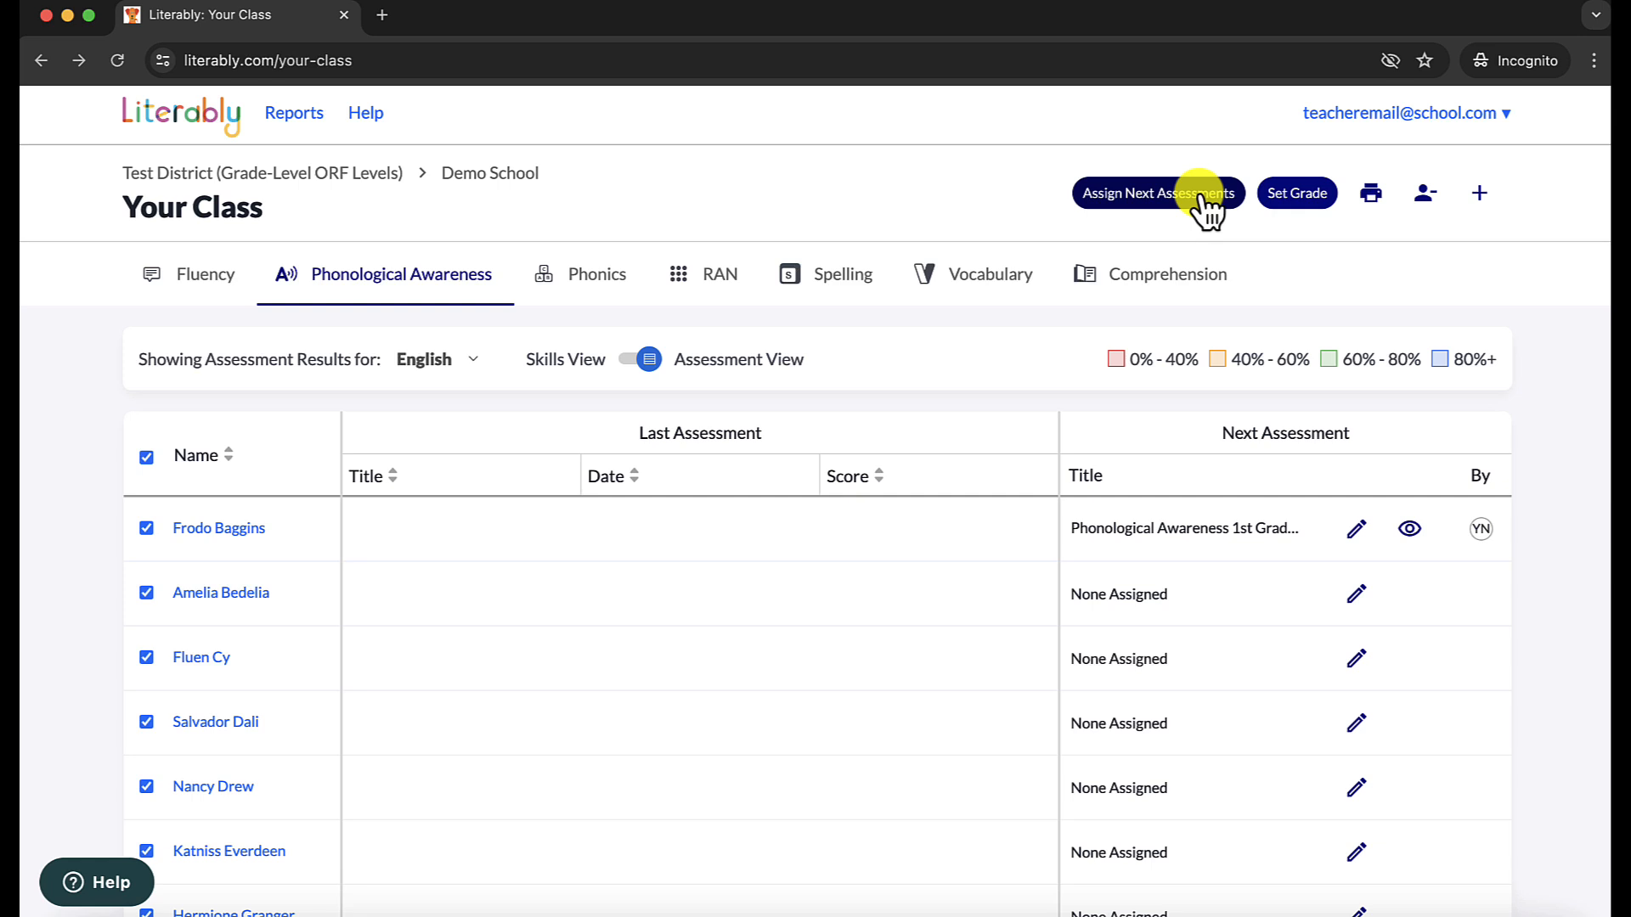
left_click(146, 457)
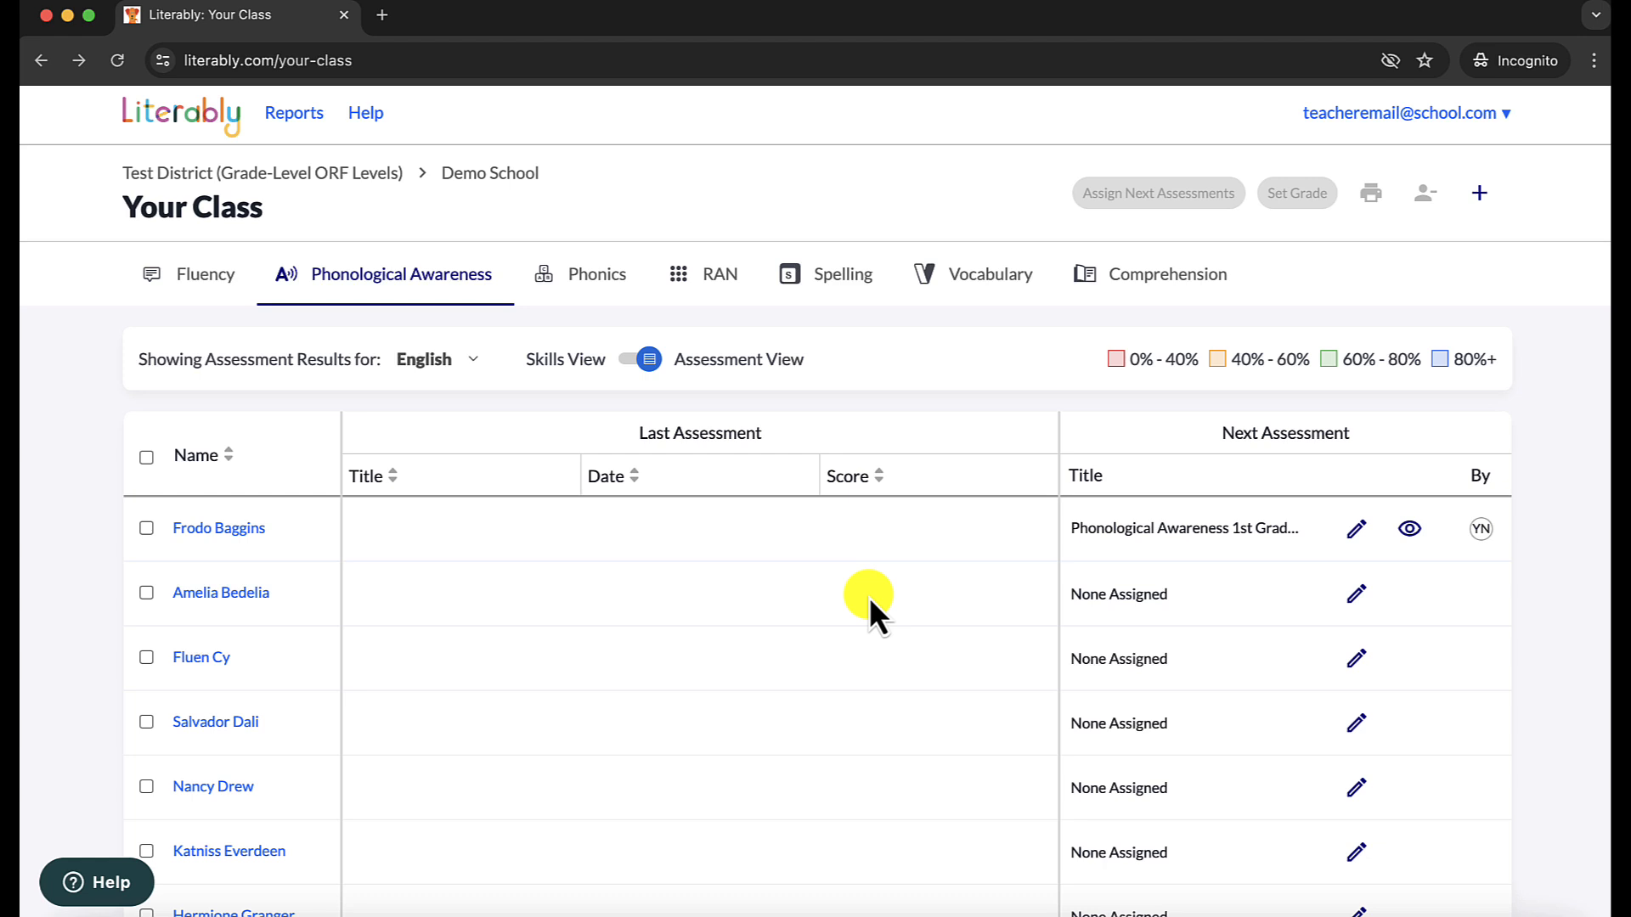
Start a custom phonics assessment for the first-listed student with R Controlled Vowel as its skill.
left_click(607, 286)
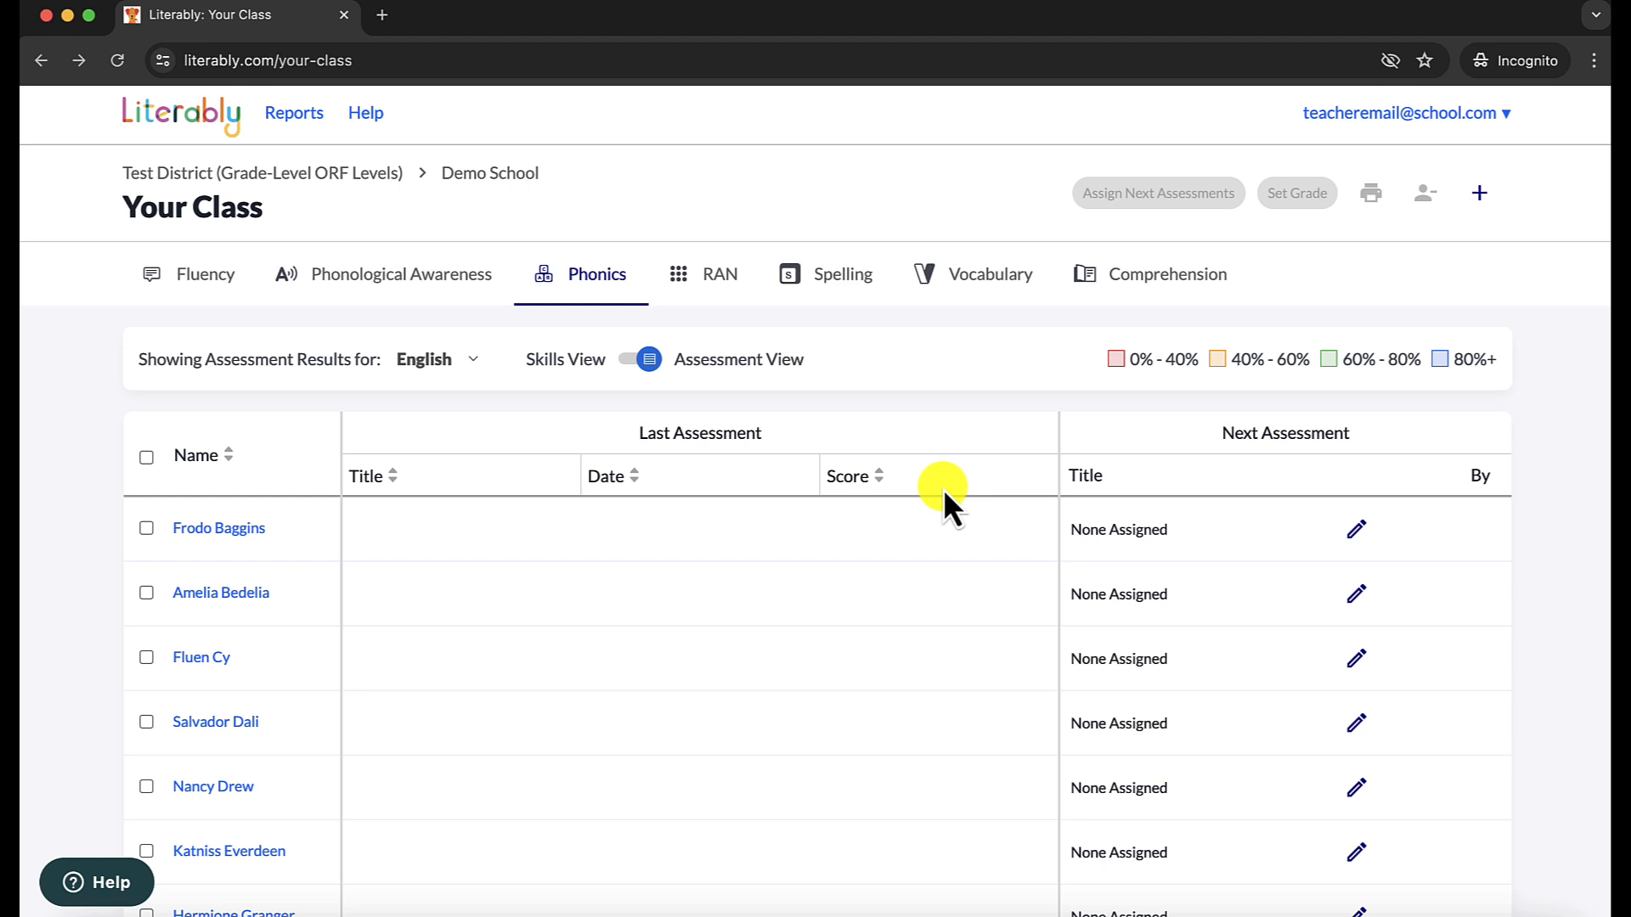
left_click(1356, 531)
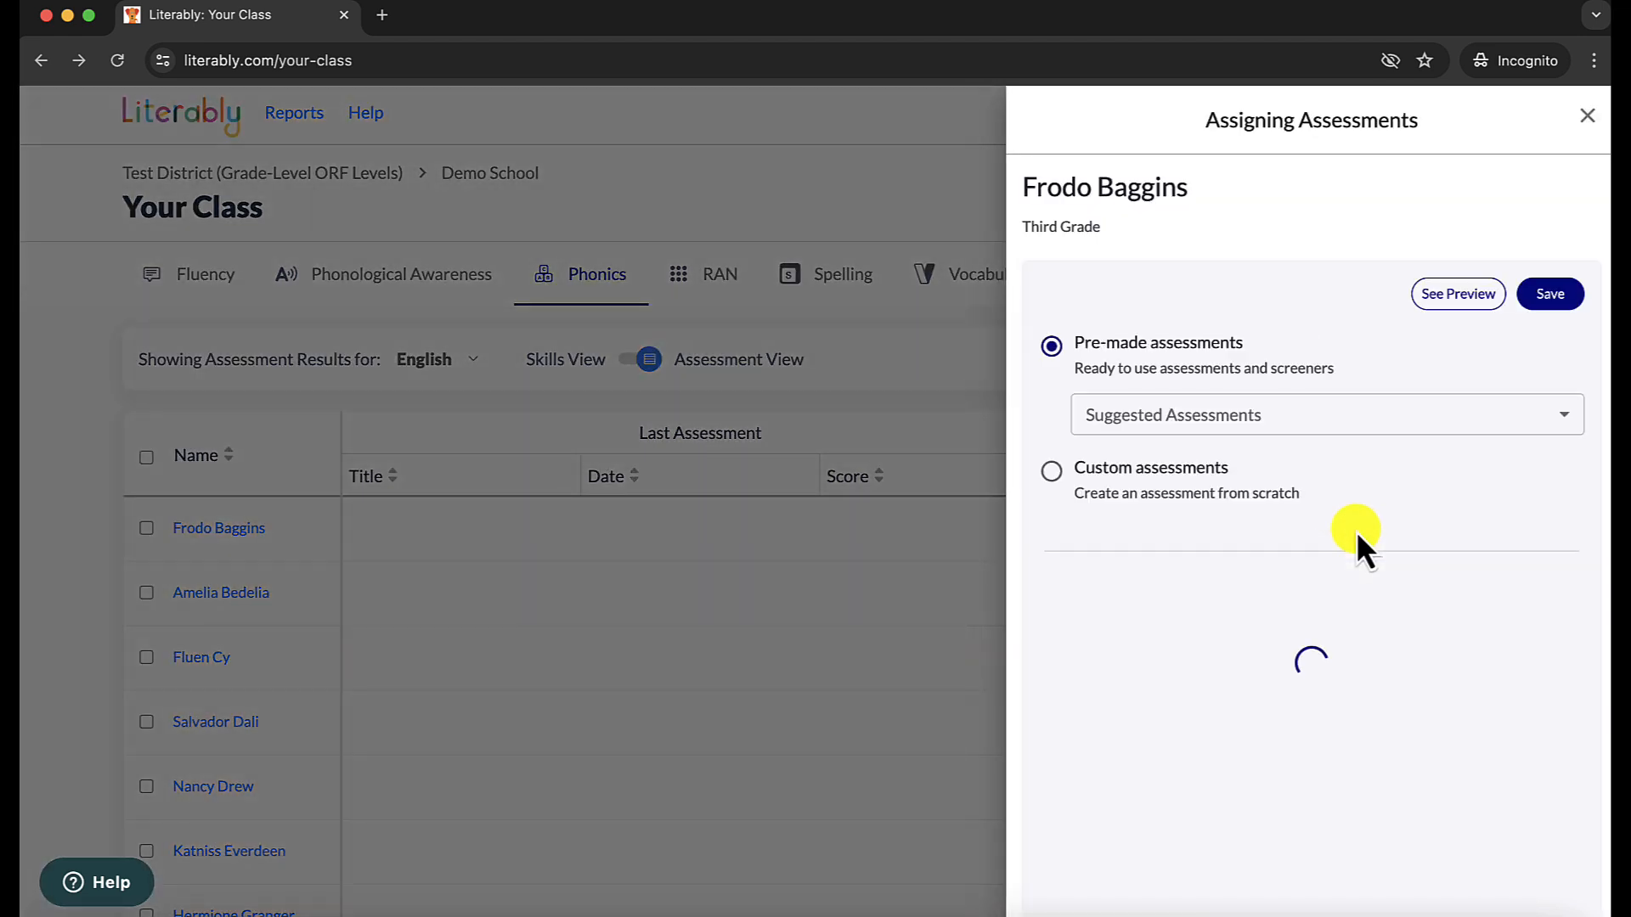
left_click(1051, 473)
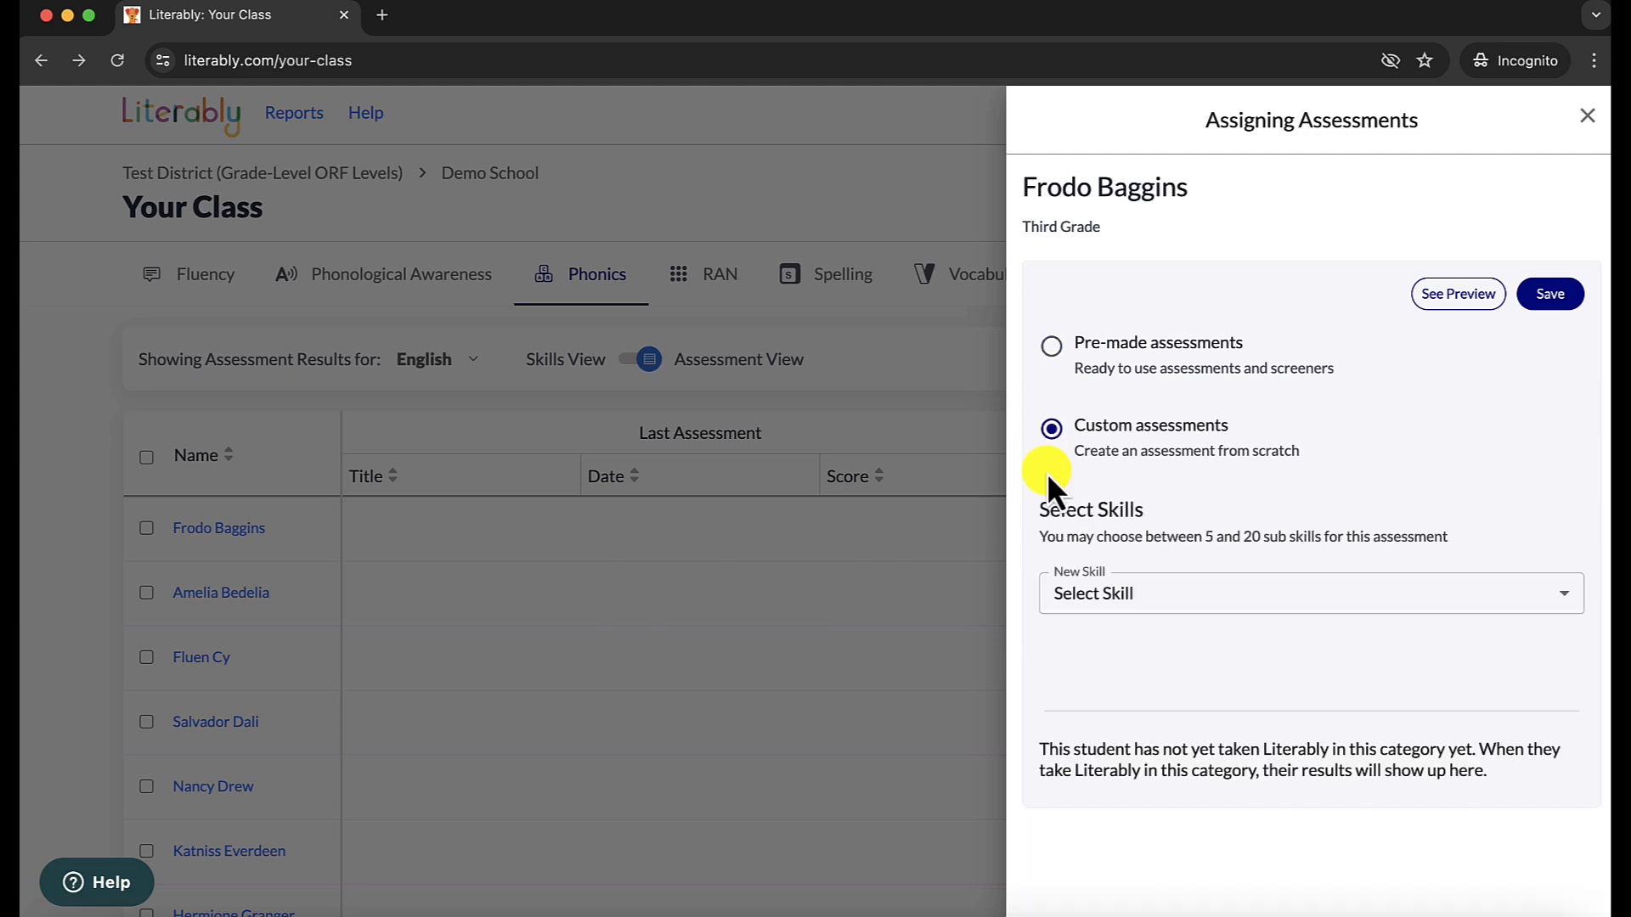
left_click(1190, 605)
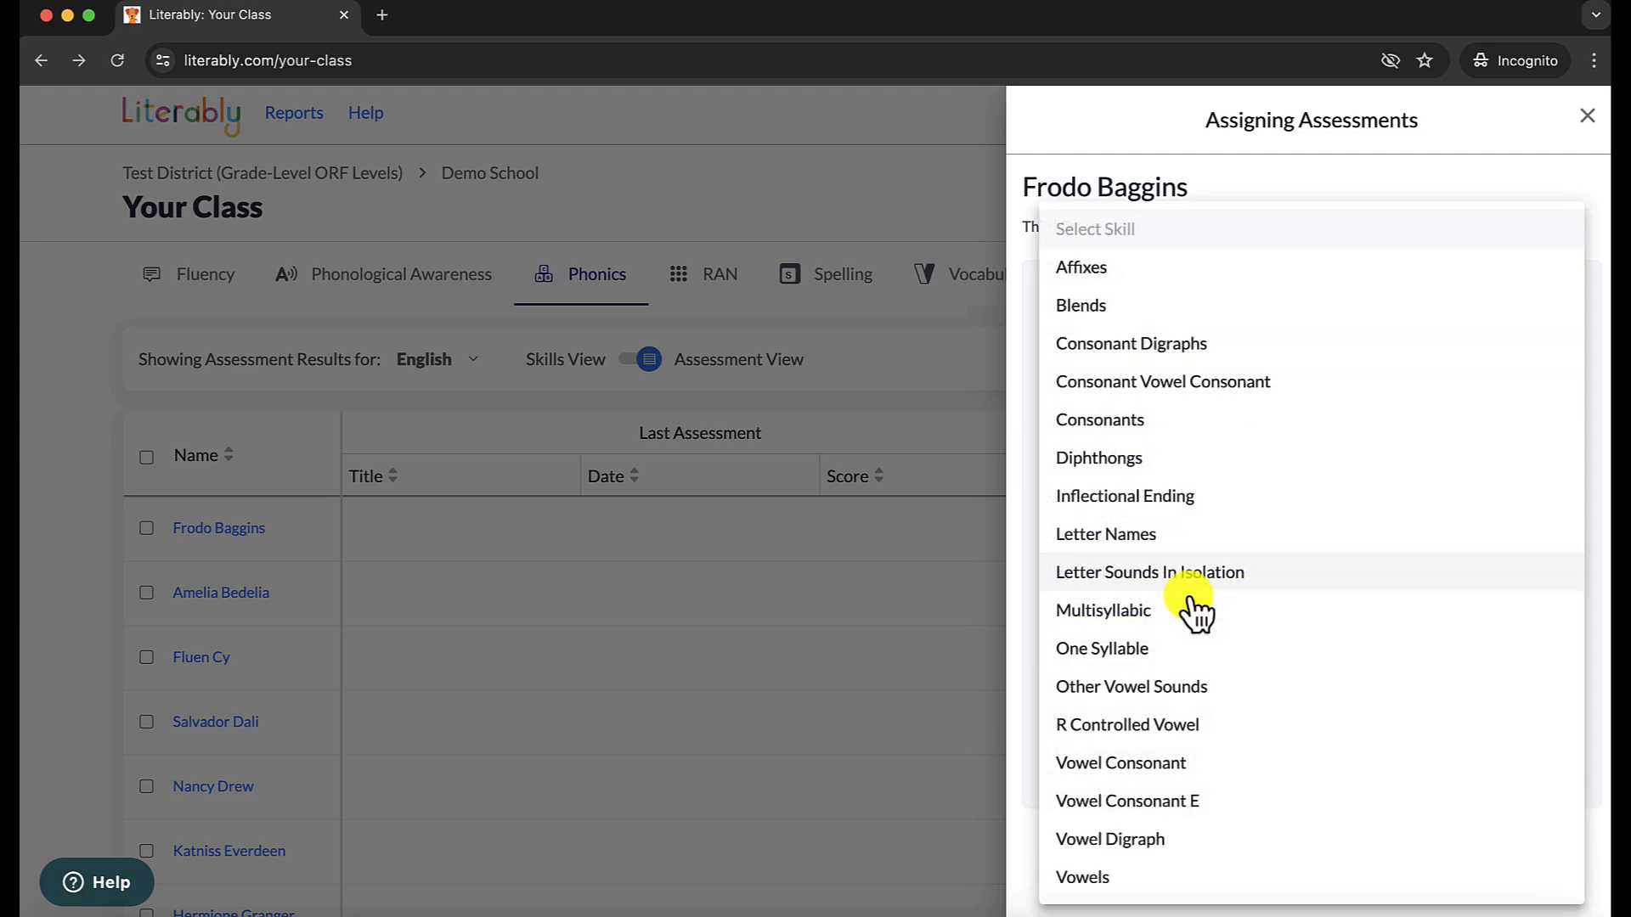
left_click(1173, 730)
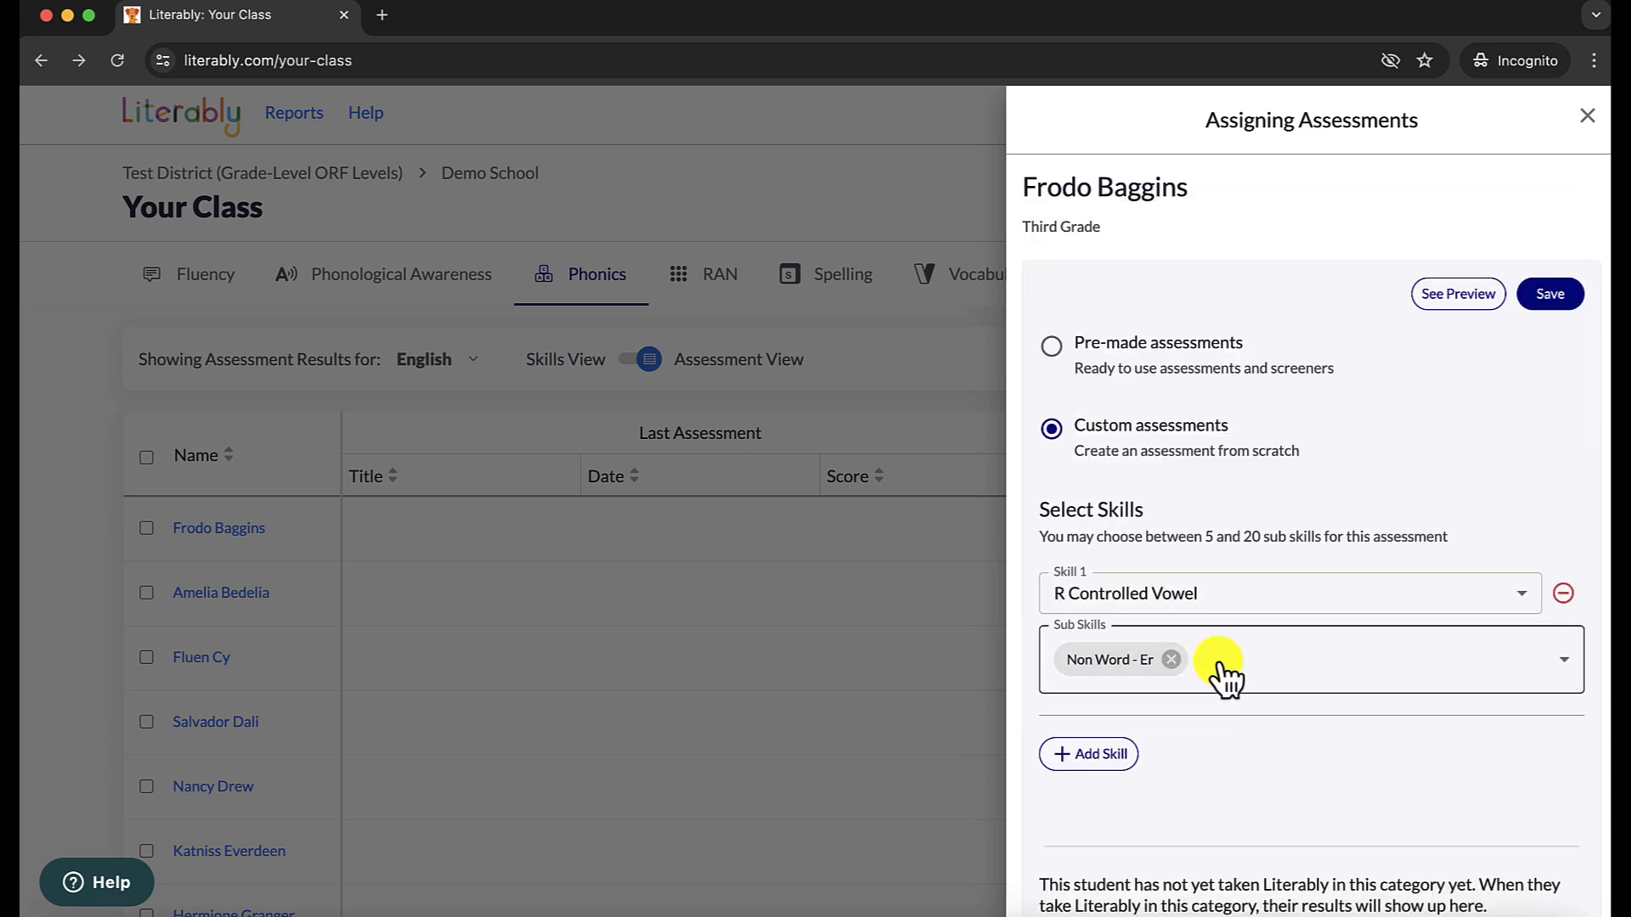
Add the Real Word sub skills Ar, Er, Ir, Or and Ur to the R Controlled Vowel skill.
left_click(1223, 675)
left_click(1199, 742)
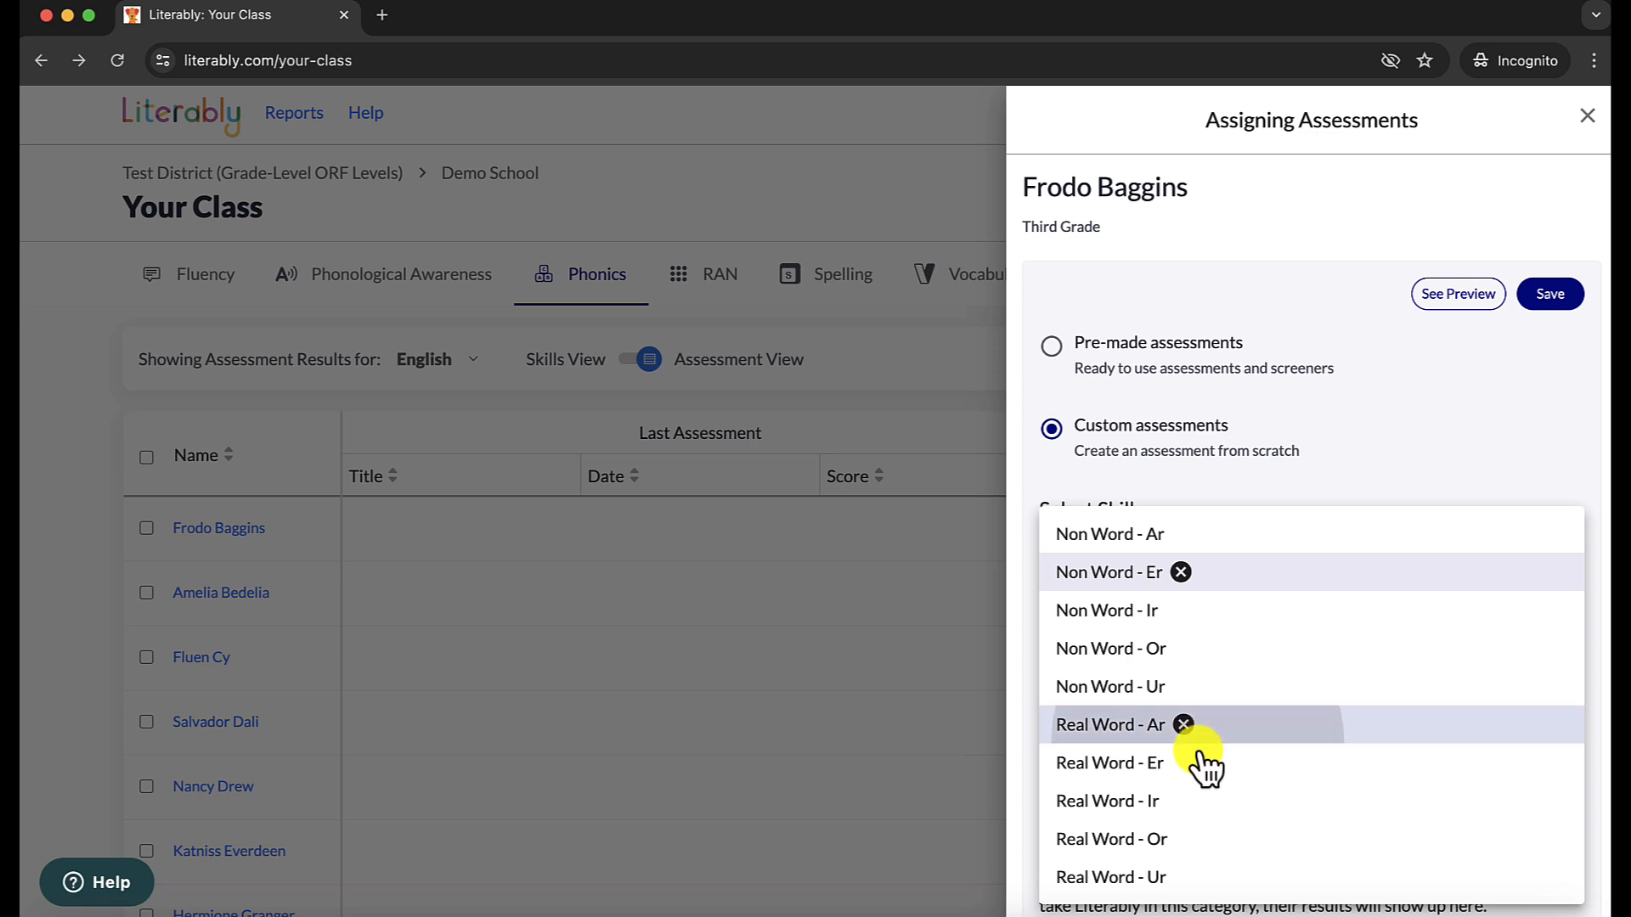
left_click(1199, 763)
left_click(1190, 802)
left_click(1186, 841)
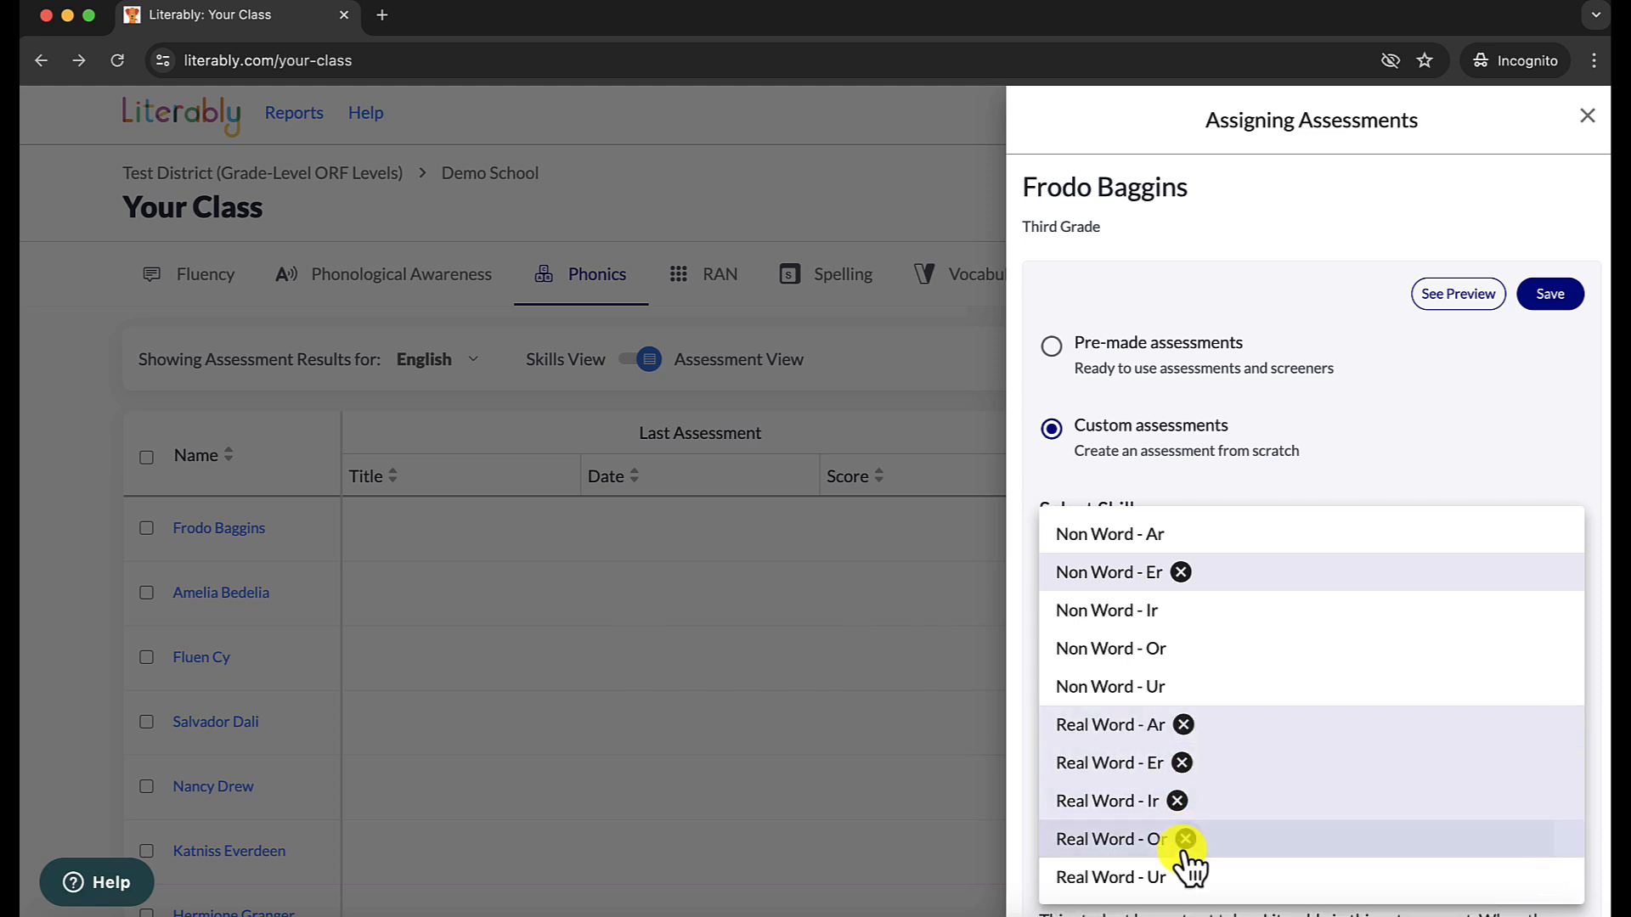
left_click(1186, 880)
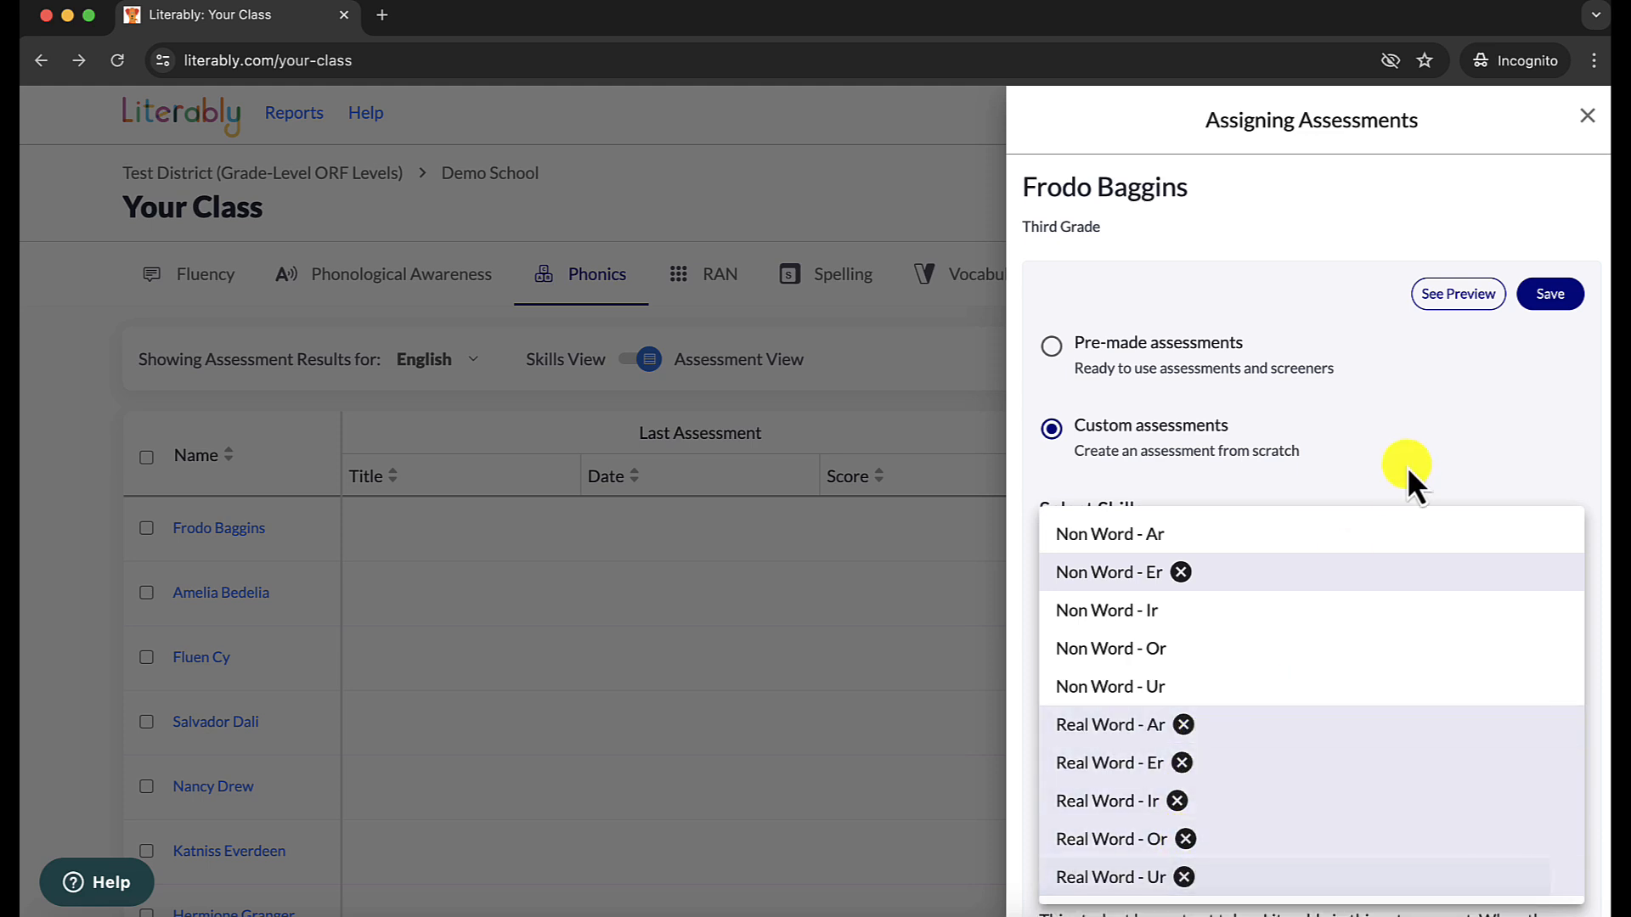
left_click(1403, 469)
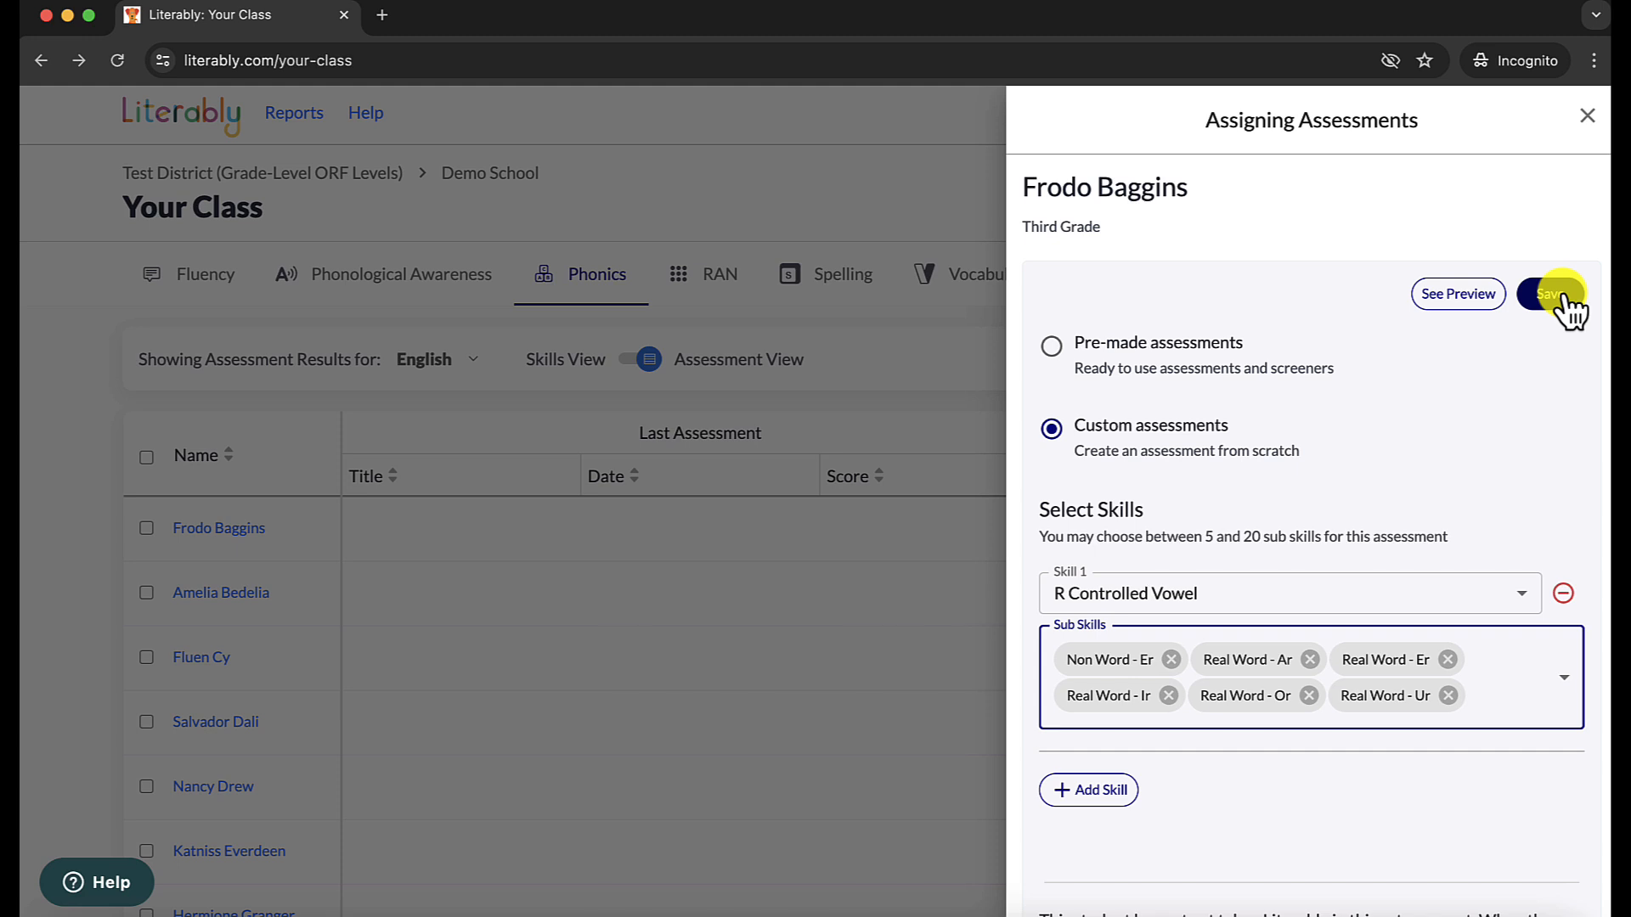
Review the custom phonics assessment setup and close it without saving.
scroll(1424, 526, "down", 2)
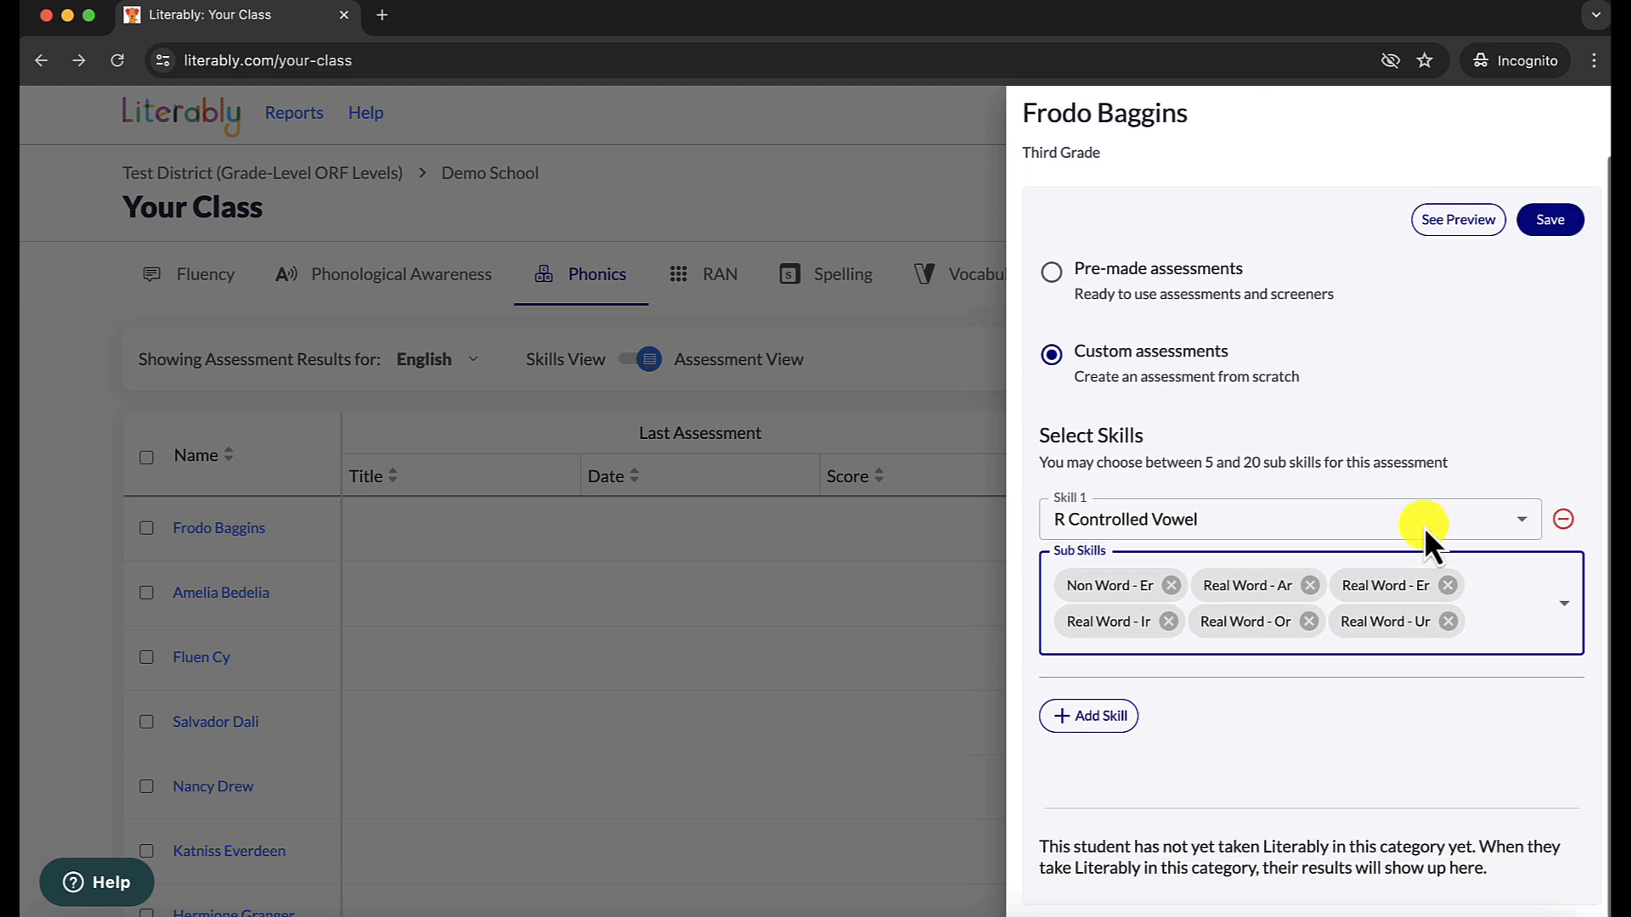
scroll(1423, 527, "up", 2)
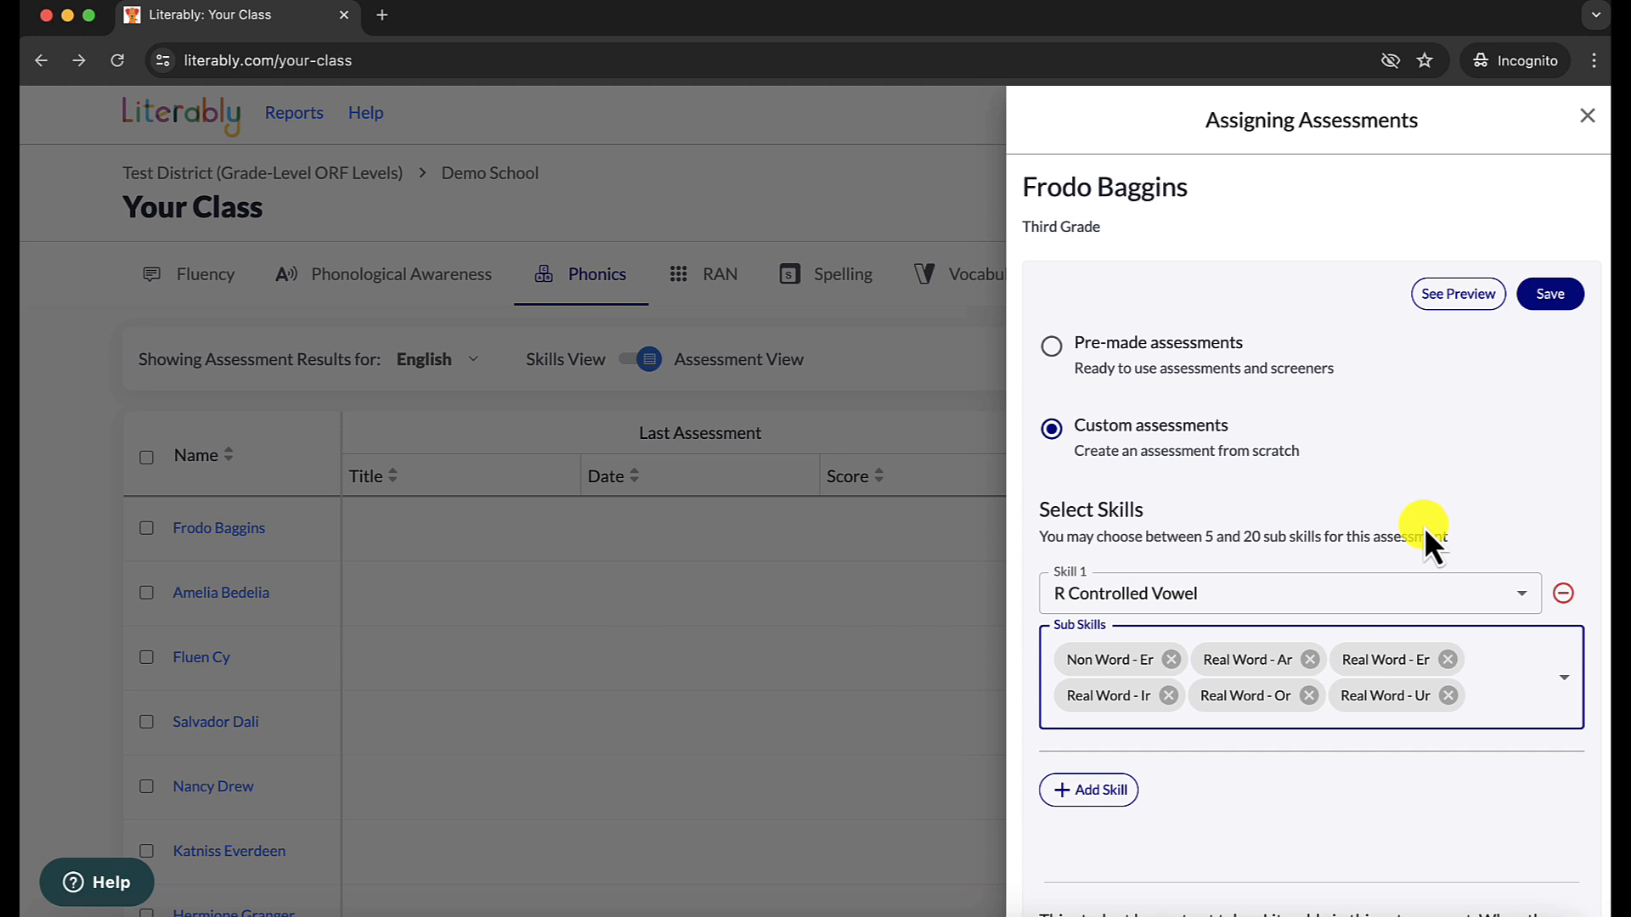
left_click(1587, 115)
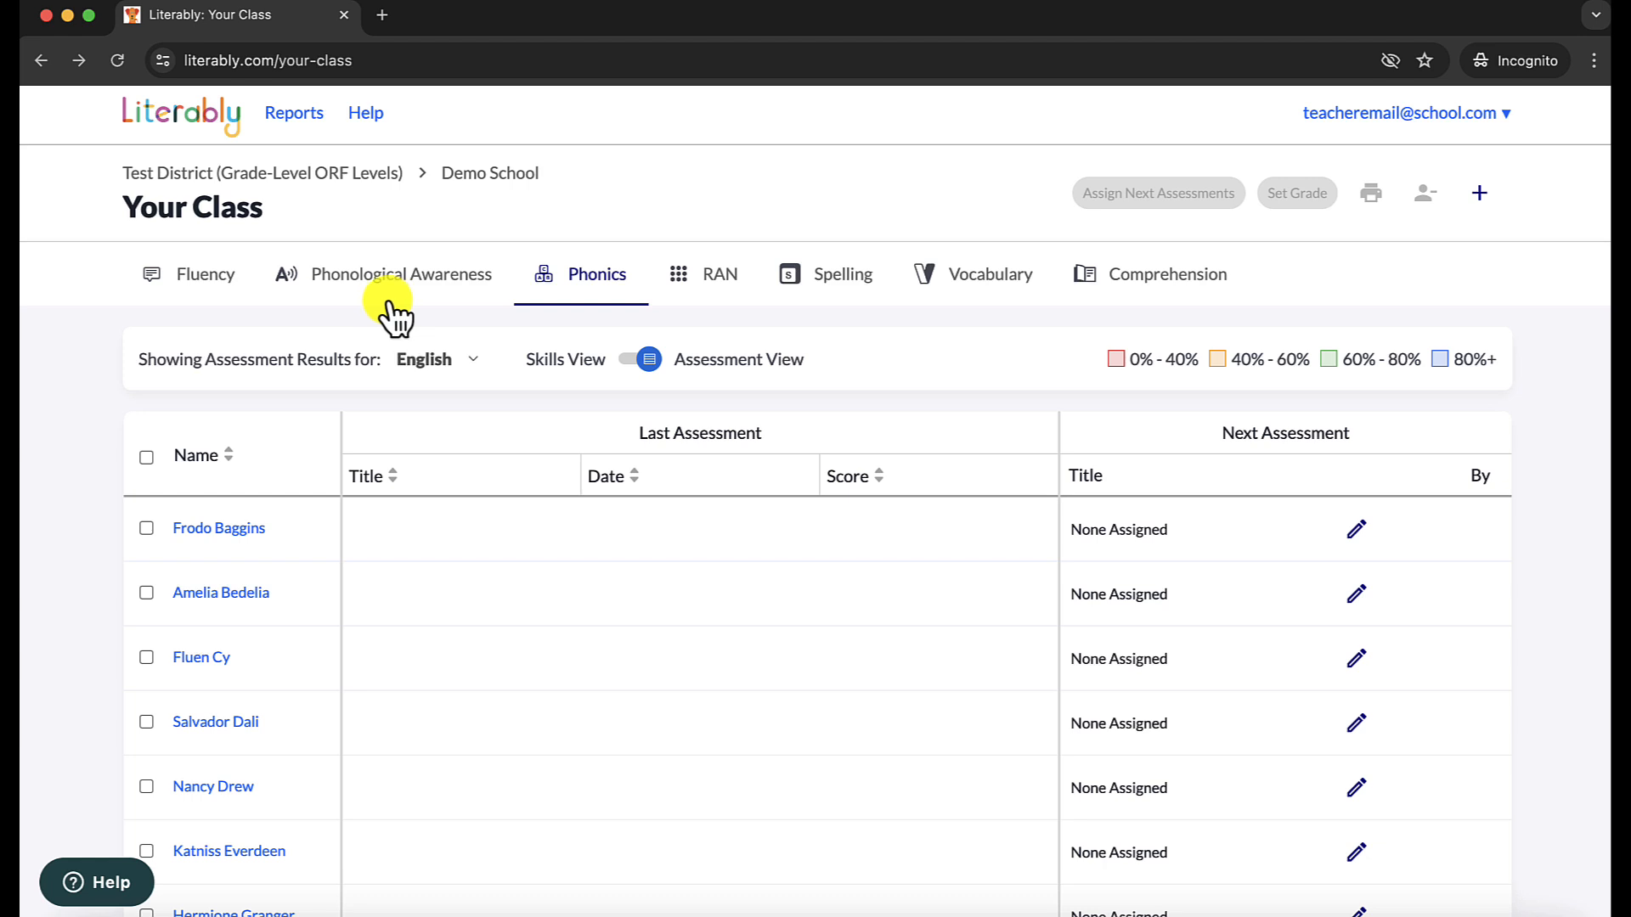